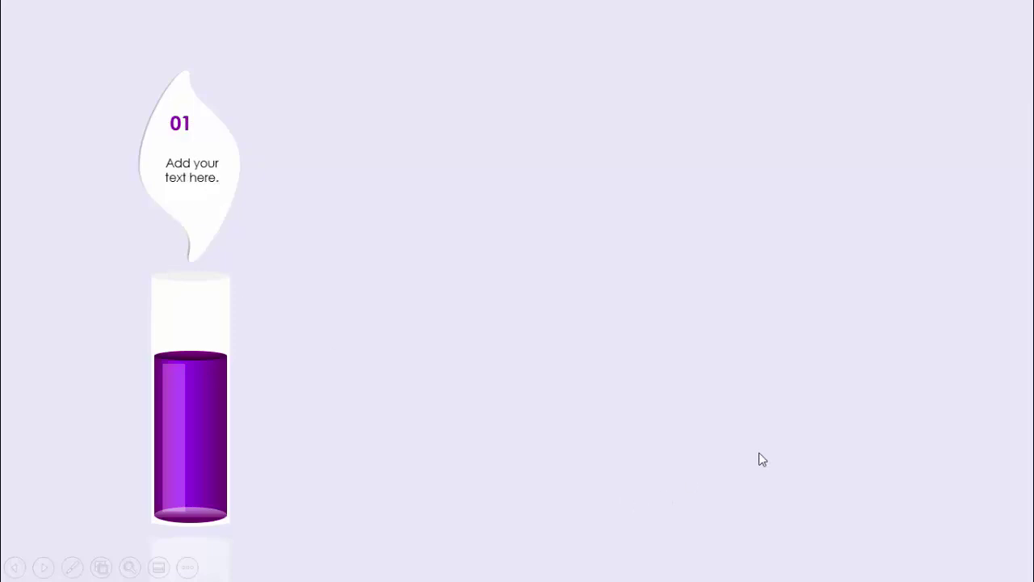
- Play through the slide show's animation to view the numbered candles of the finished infographic
click(635, 413)
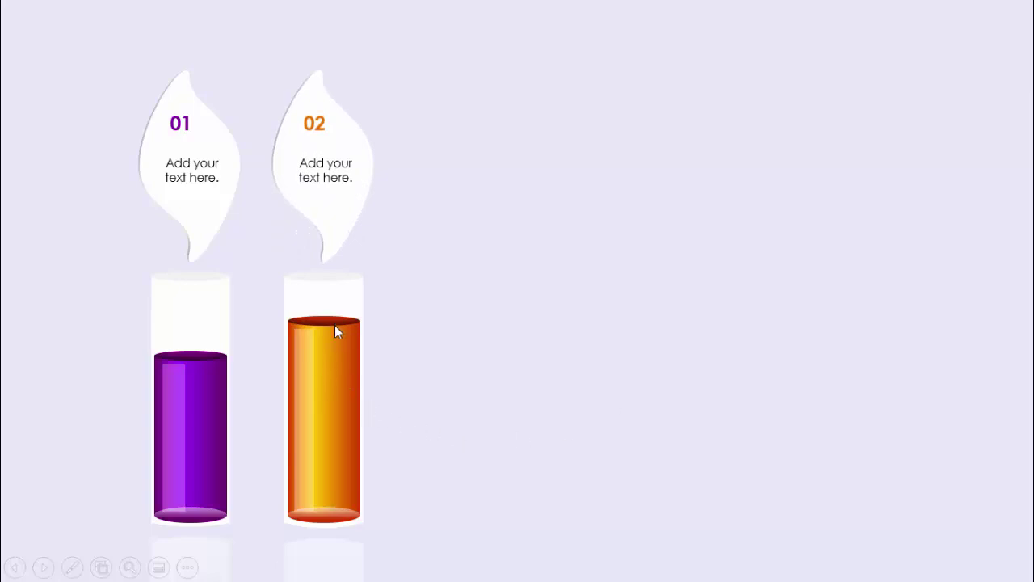
click(757, 420)
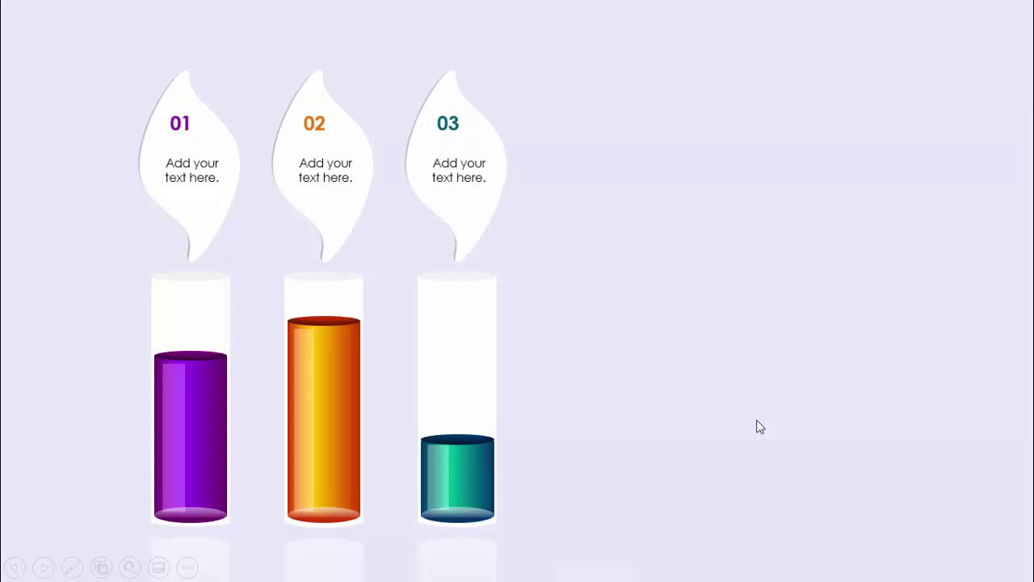
click(756, 420)
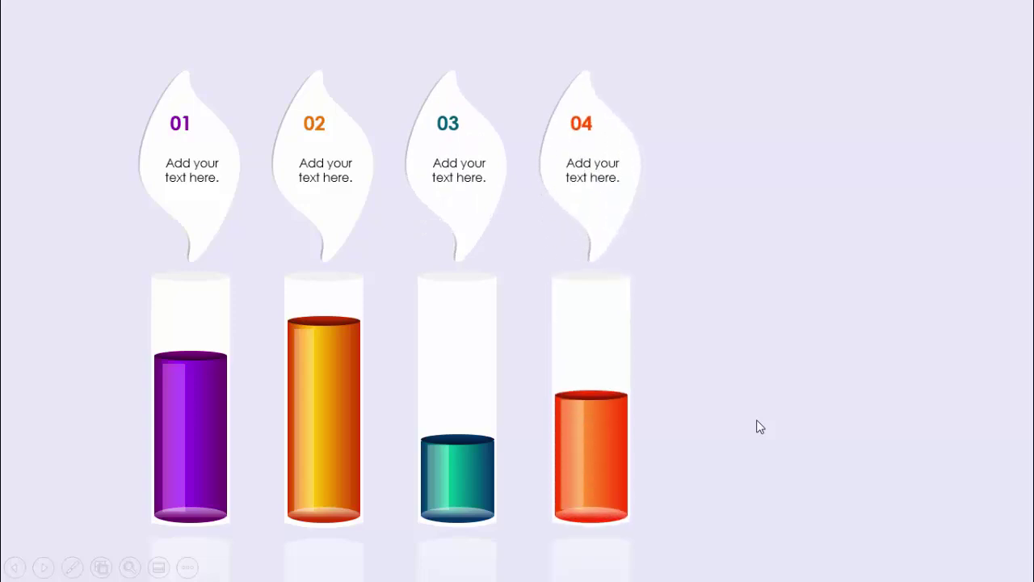
click(756, 419)
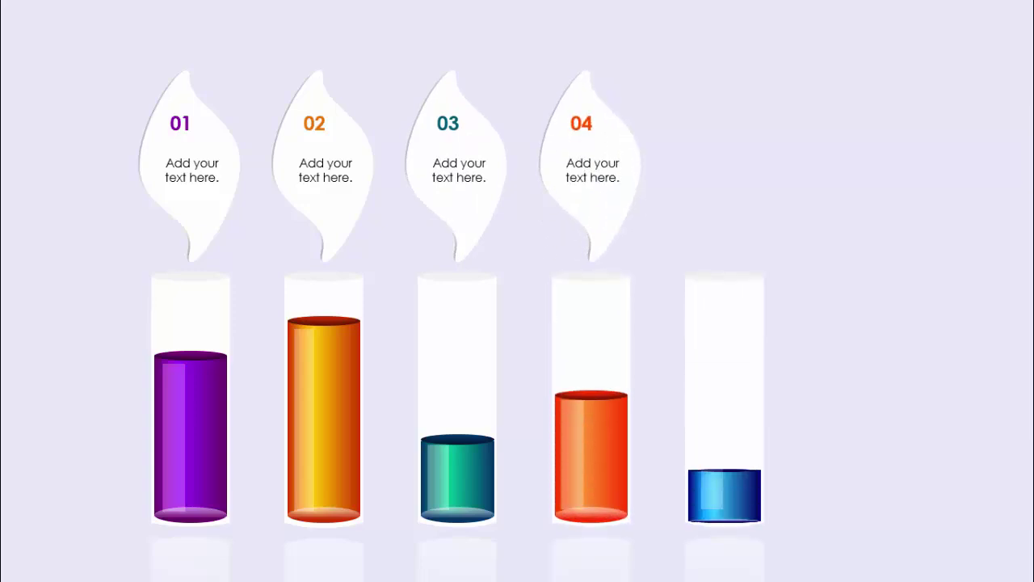
key(space)
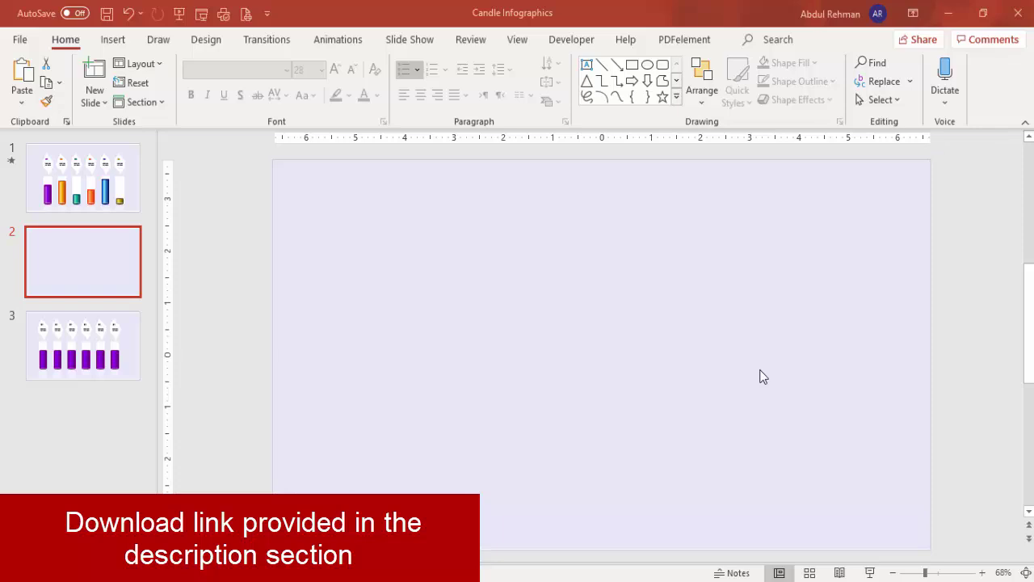
- Draw a vertical oval about 2.1" high and 1.19" wide on the blank slide and remove its outline
click(114, 40)
click(255, 105)
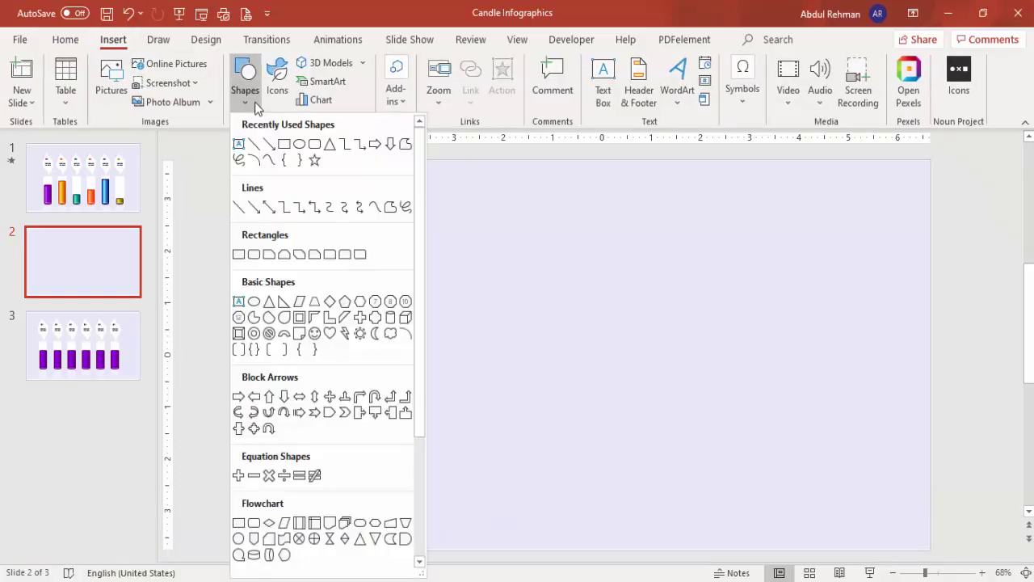
click(253, 302)
drag(498, 246, 555, 358)
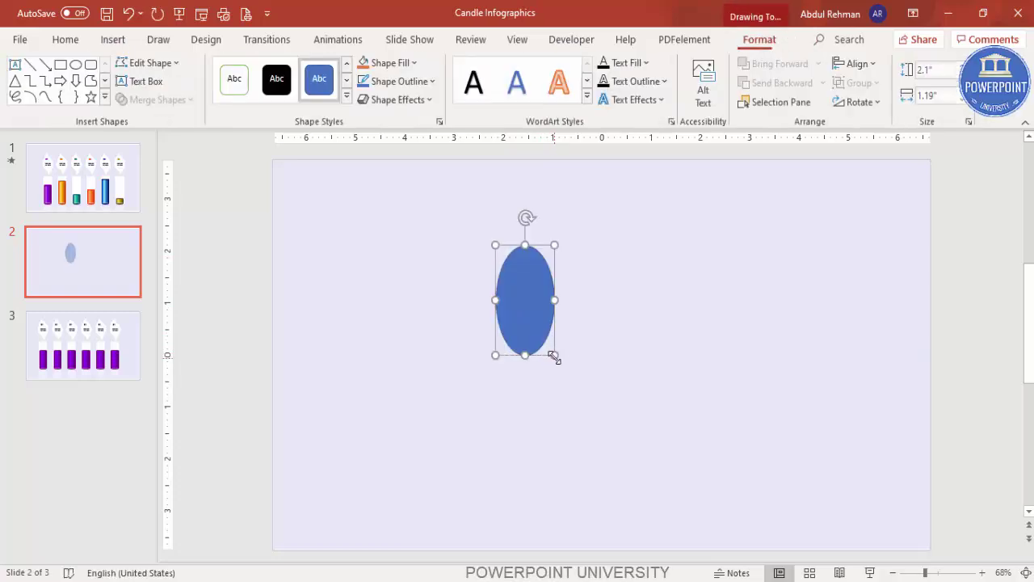
click(422, 80)
click(416, 302)
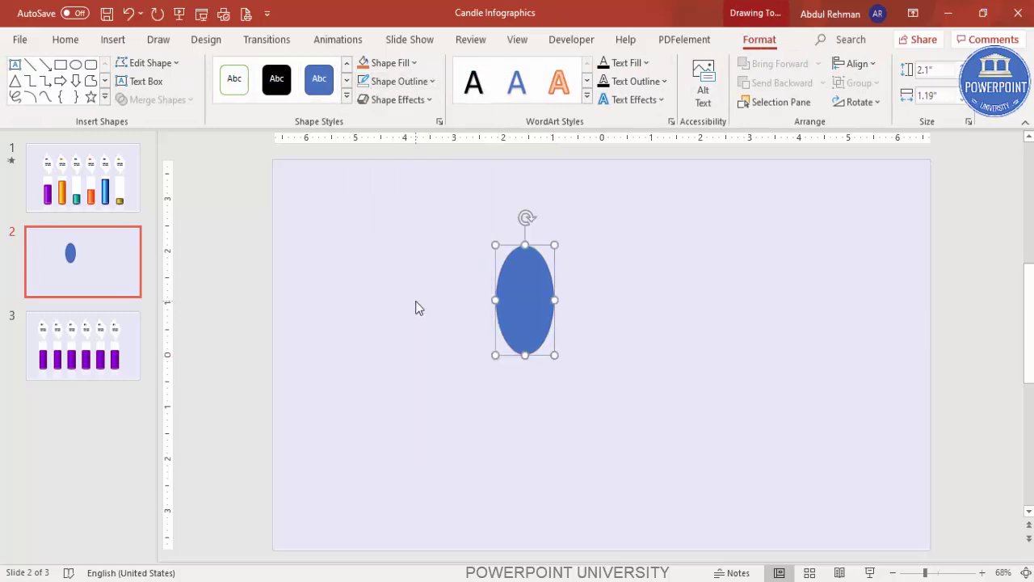
- Edit the oval's points and shorten the bottom point's curve handle to taper the lower end to a tip
right_click(533, 305)
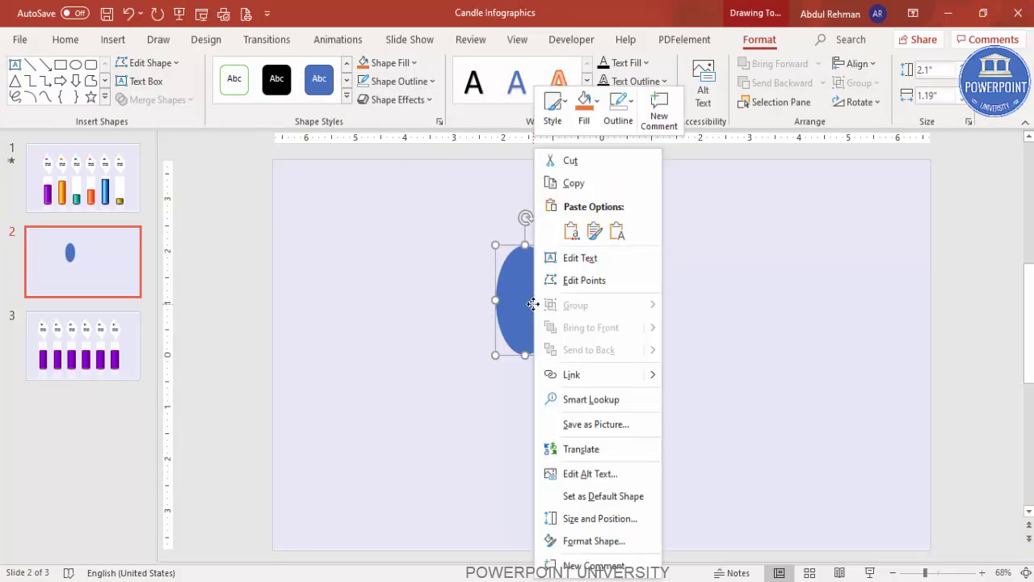
click(594, 281)
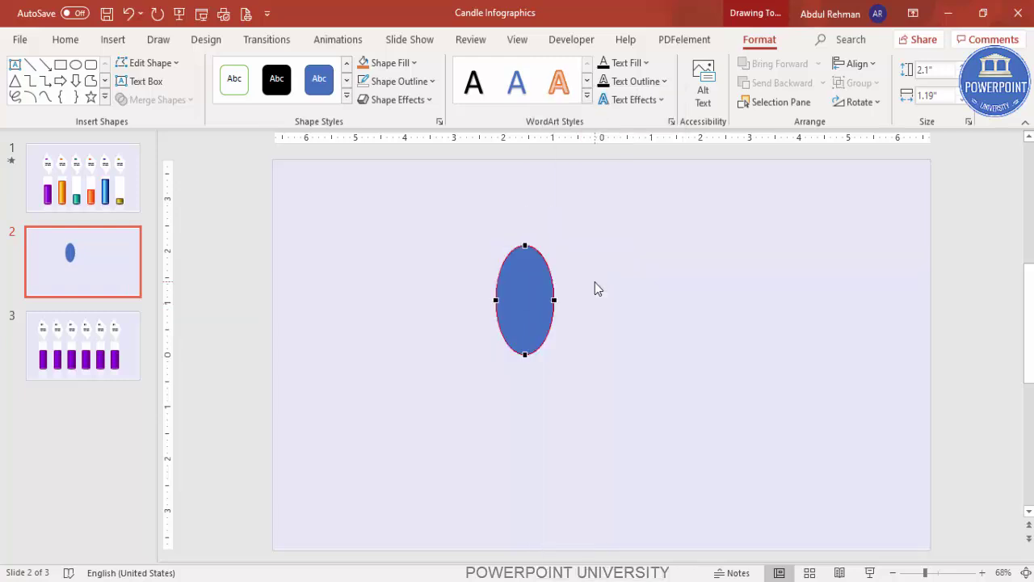
click(526, 354)
click(954, 575)
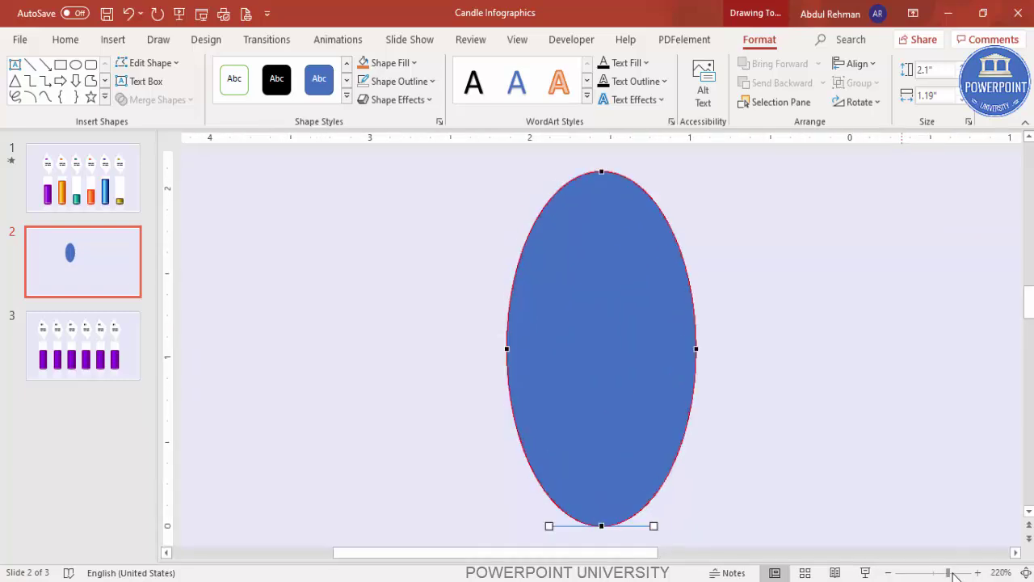
scroll(727, 509, down, 1)
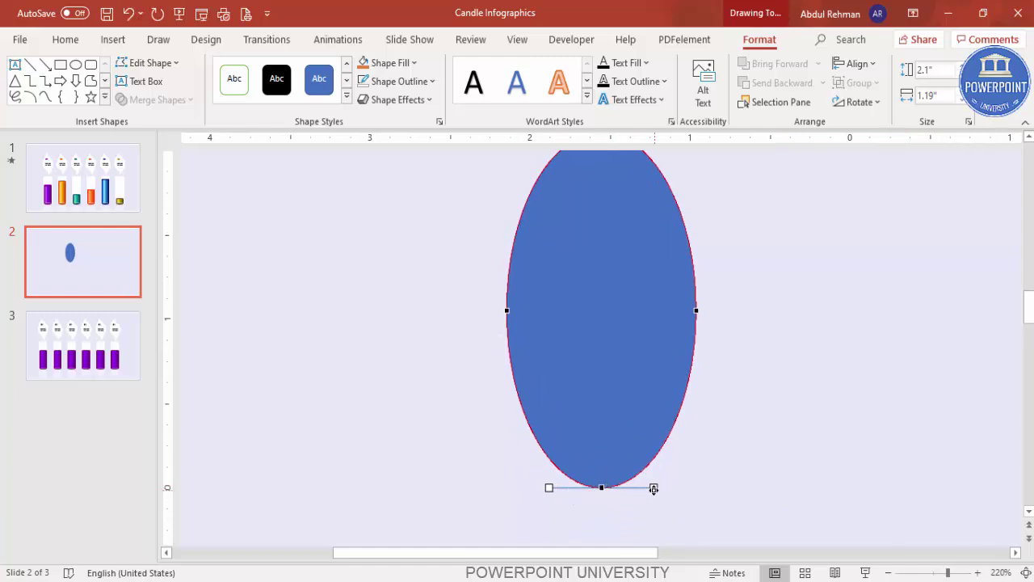
drag(654, 488, 608, 488)
- Shorten the top point's curve handle to taper the upper end to a matching tip, then finish point editing
scroll(655, 467, up, 1)
click(602, 188)
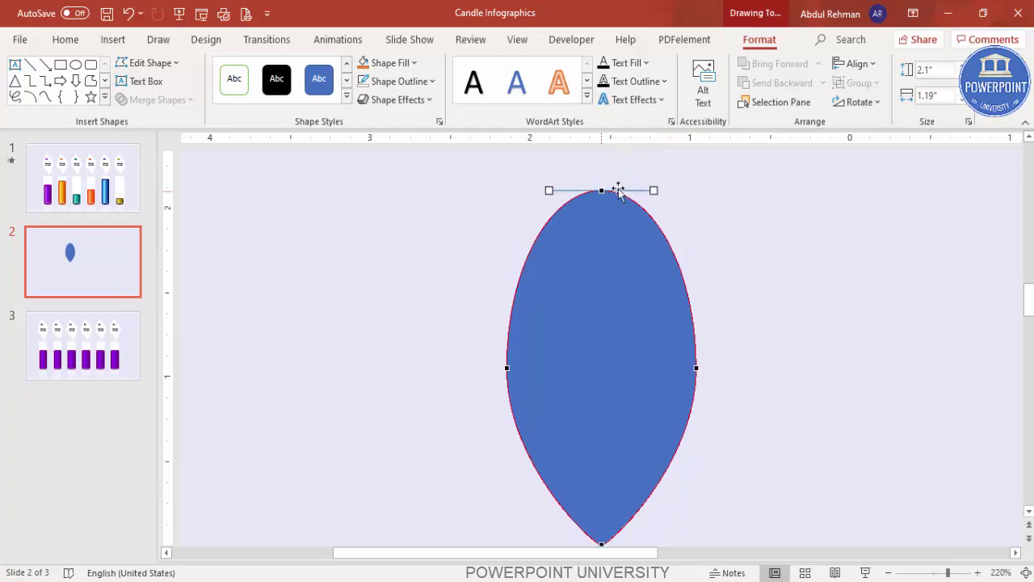
drag(655, 189, 611, 189)
click(816, 410)
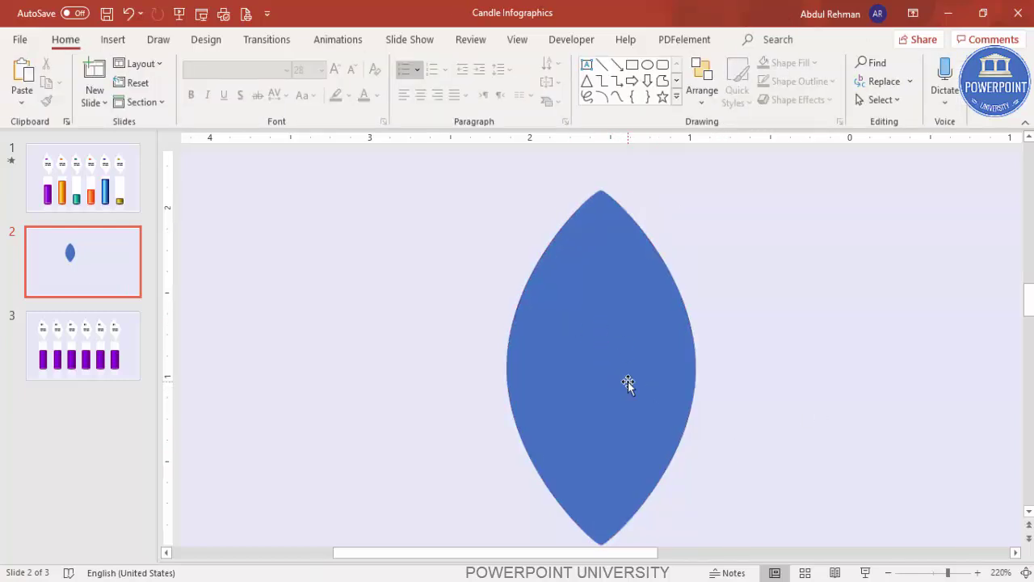
- Edit the leaf shape's points and swing the bottom point's handle upward to curl the lower tip like a flame
click(620, 352)
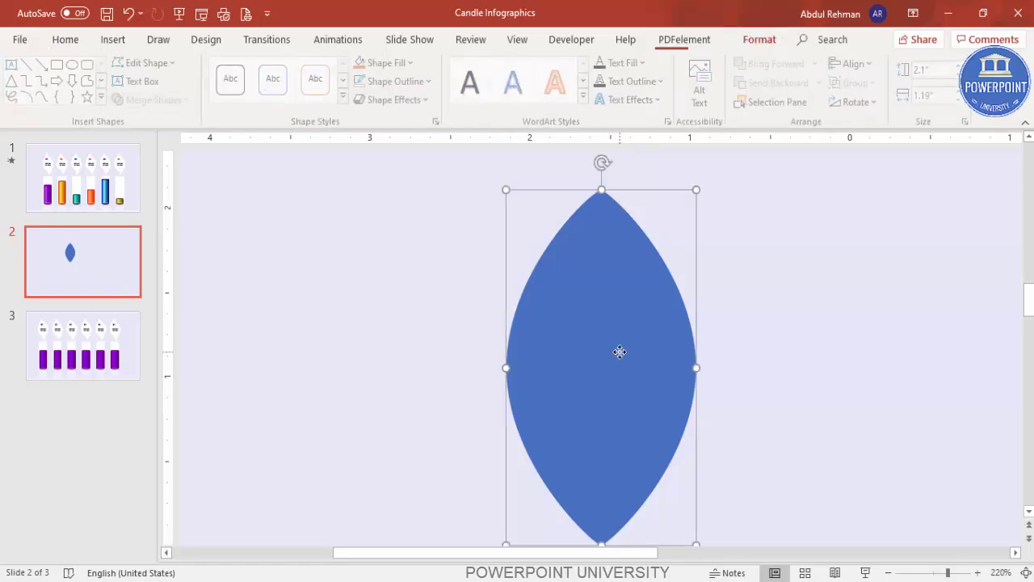
right_click(620, 351)
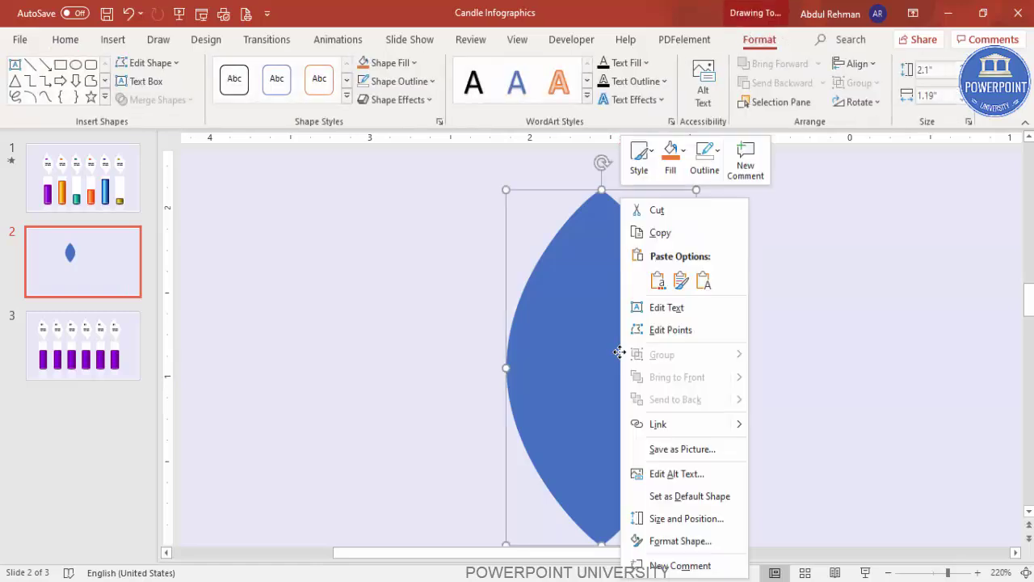
click(704, 342)
scroll(681, 409, down, 1)
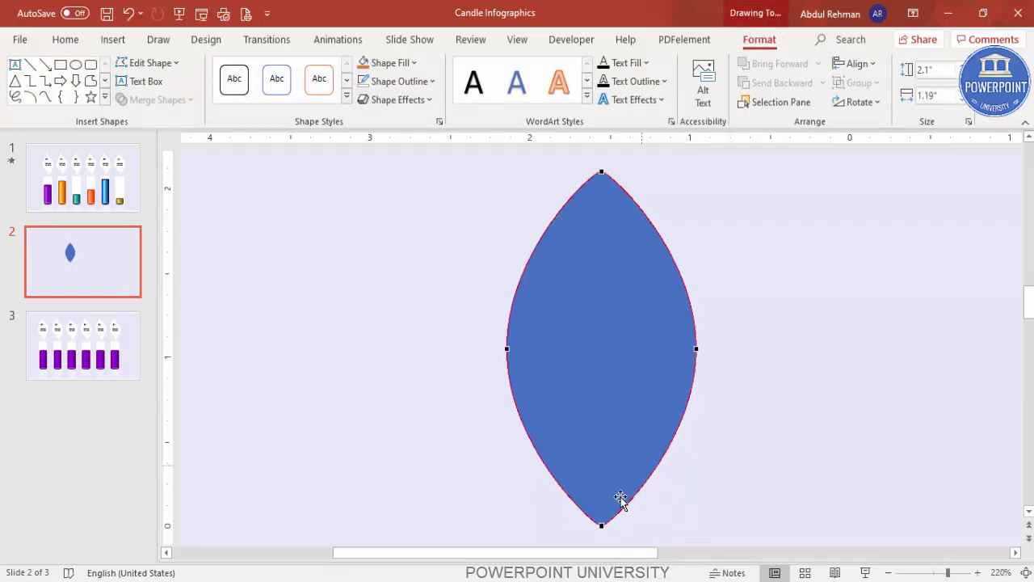
click(603, 525)
drag(594, 527, 610, 469)
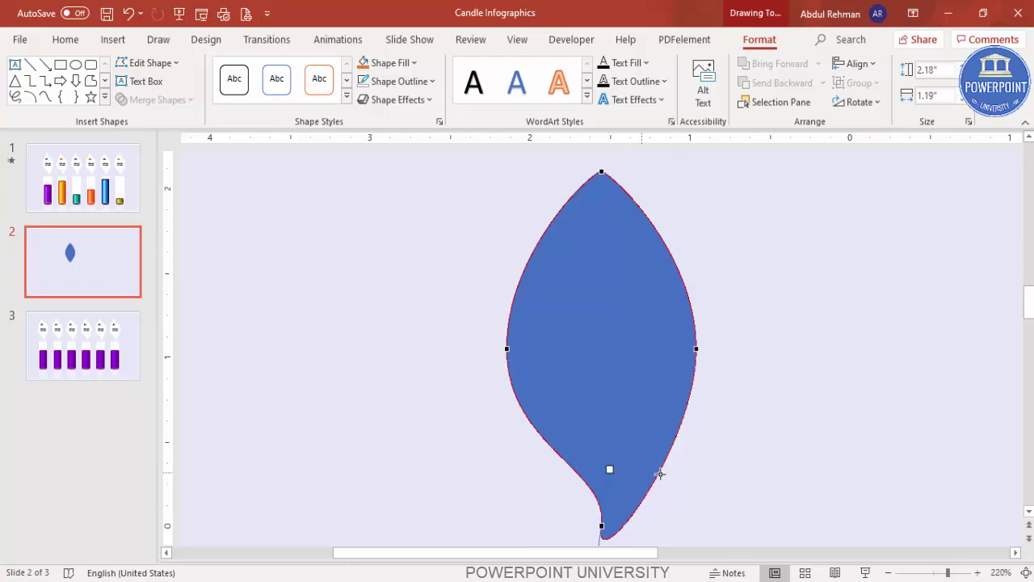
scroll(616, 524, down, 1)
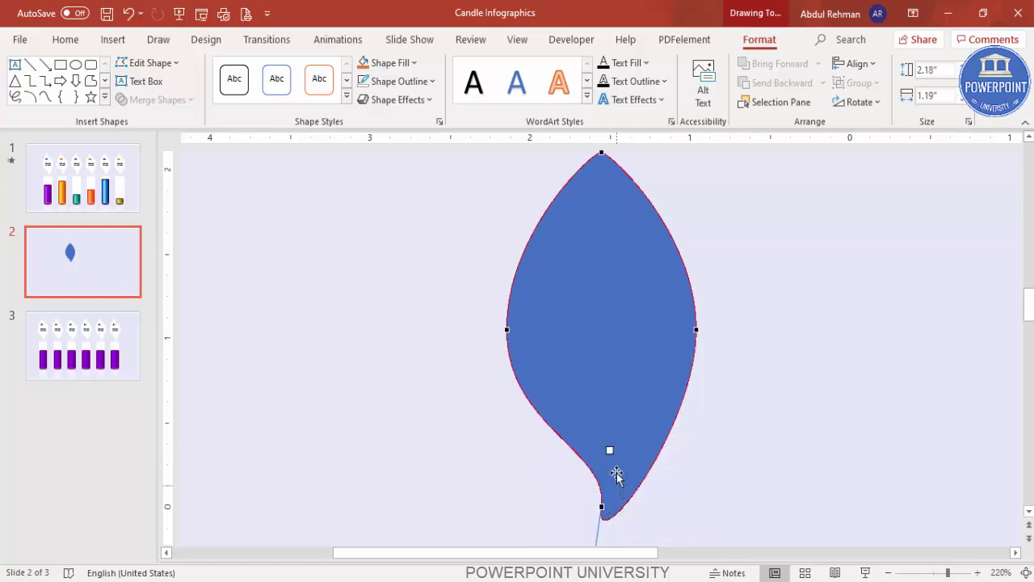
- Swing the top point's handle down into the shape to curl the upper tip, and finish point editing
scroll(602, 202, up, 2)
click(602, 191)
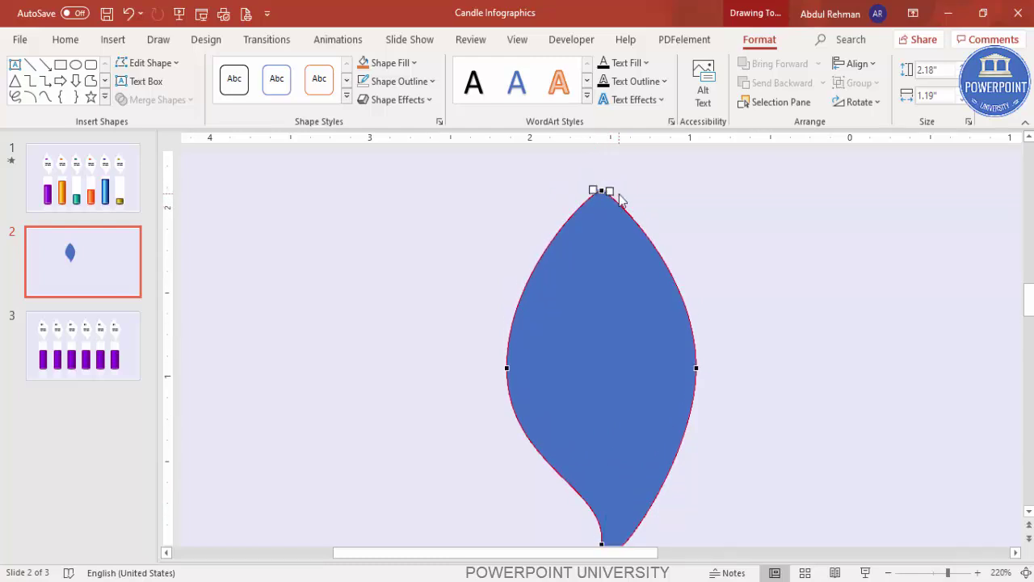
drag(609, 191, 597, 244)
click(715, 315)
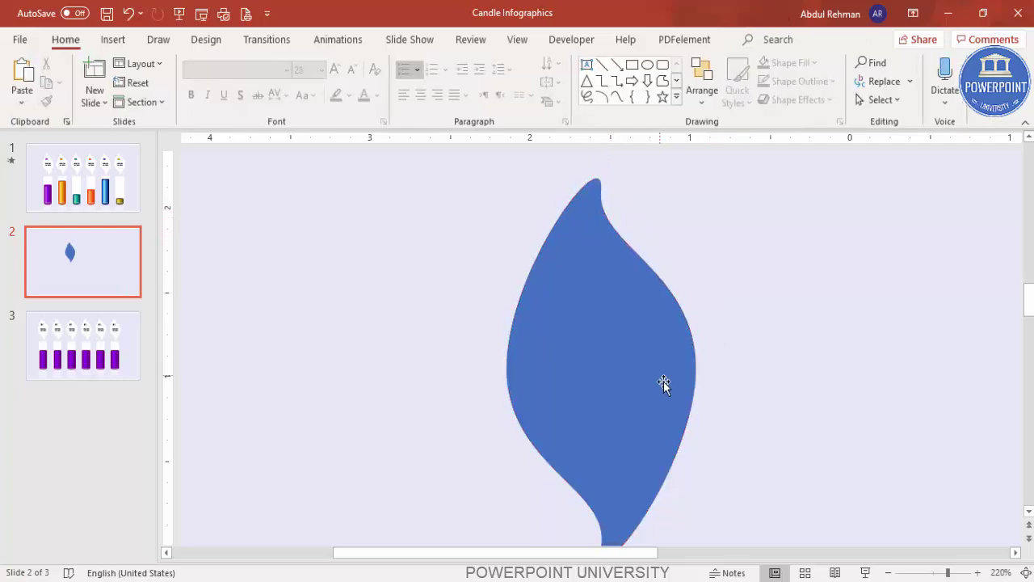
click(1025, 572)
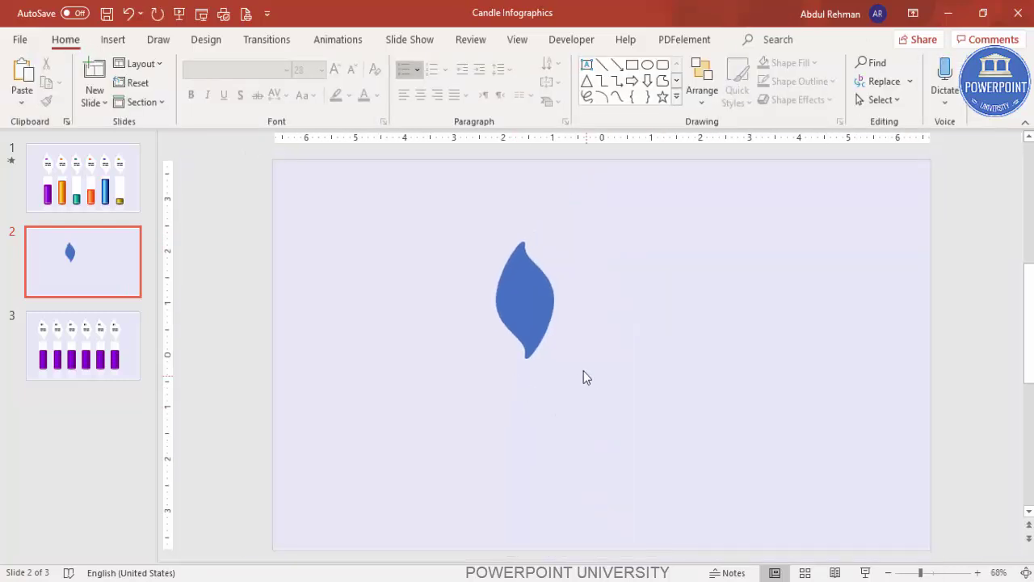
- Fine-tune the curl of the flame's upper tip by nudging the top point's outer handle slightly right
right_click(536, 296)
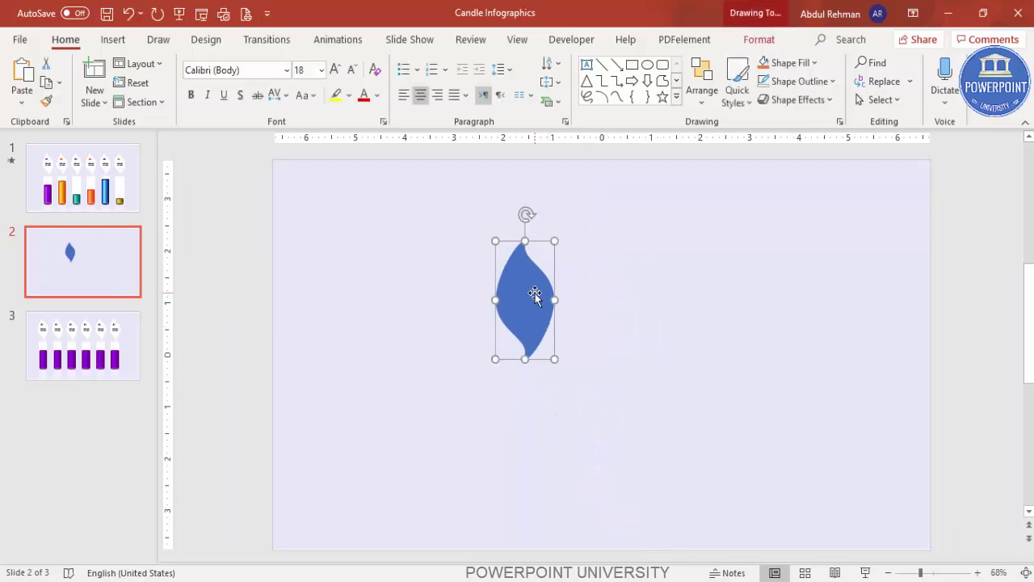
click(626, 334)
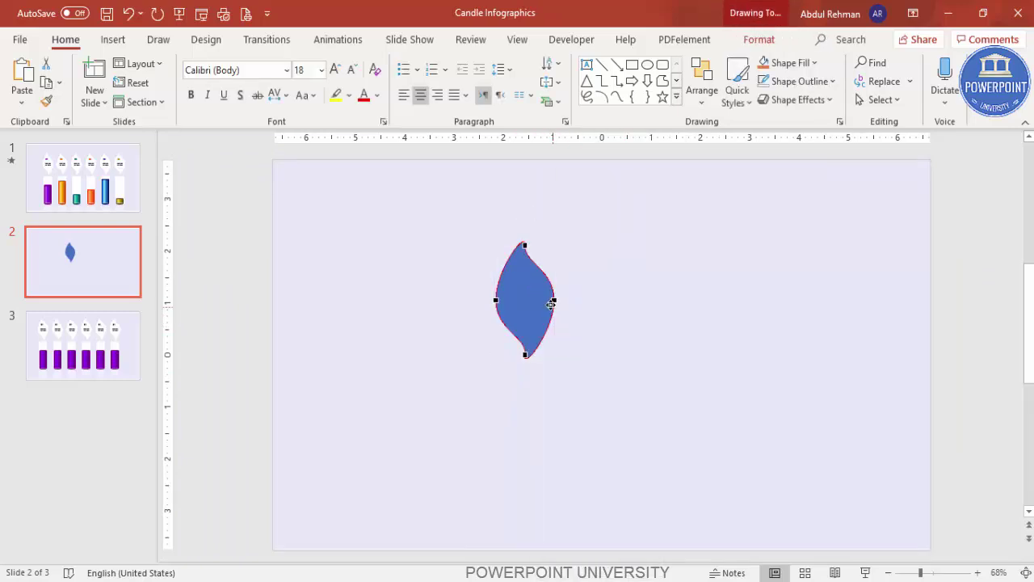
click(525, 245)
drag(527, 227, 530, 227)
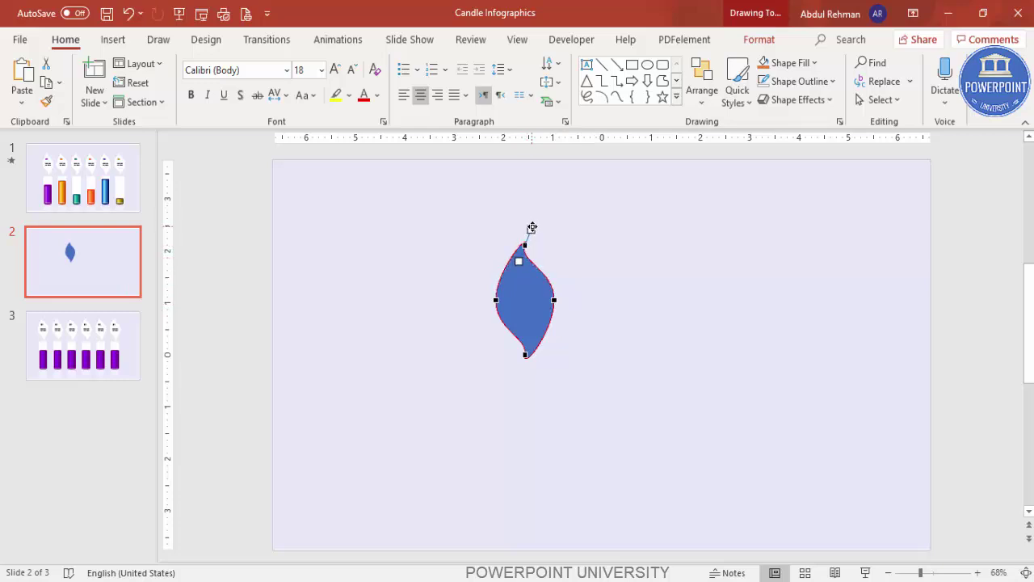
click(590, 353)
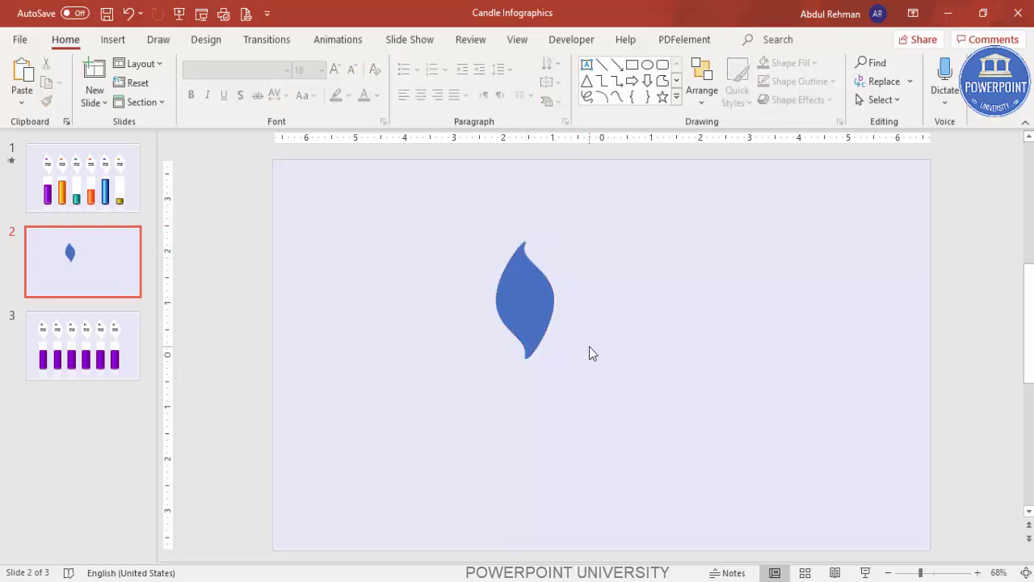
- Move the flame shape right, close to the horizontal middle of the slide
click(527, 300)
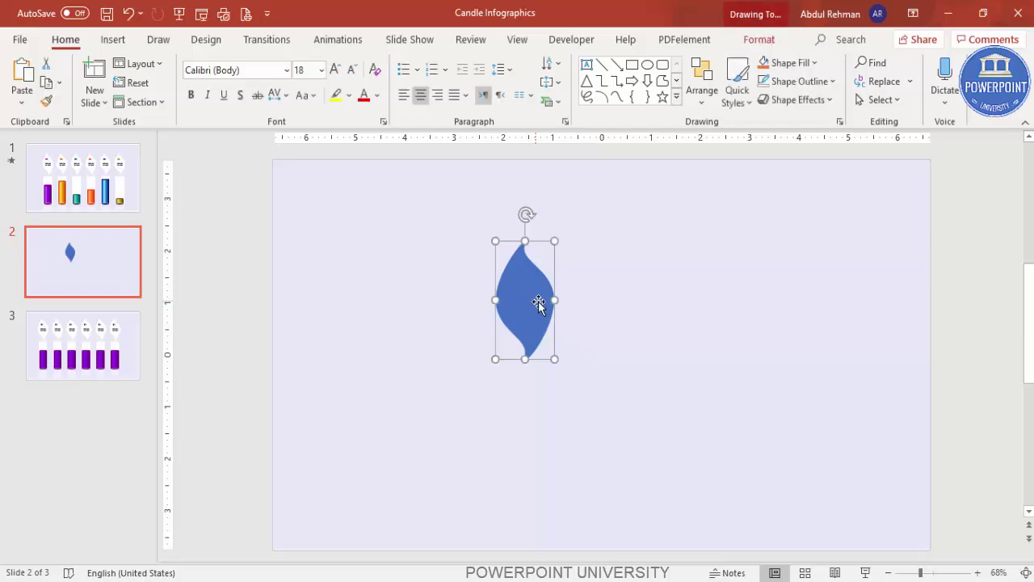
drag(528, 305, 586, 296)
click(683, 292)
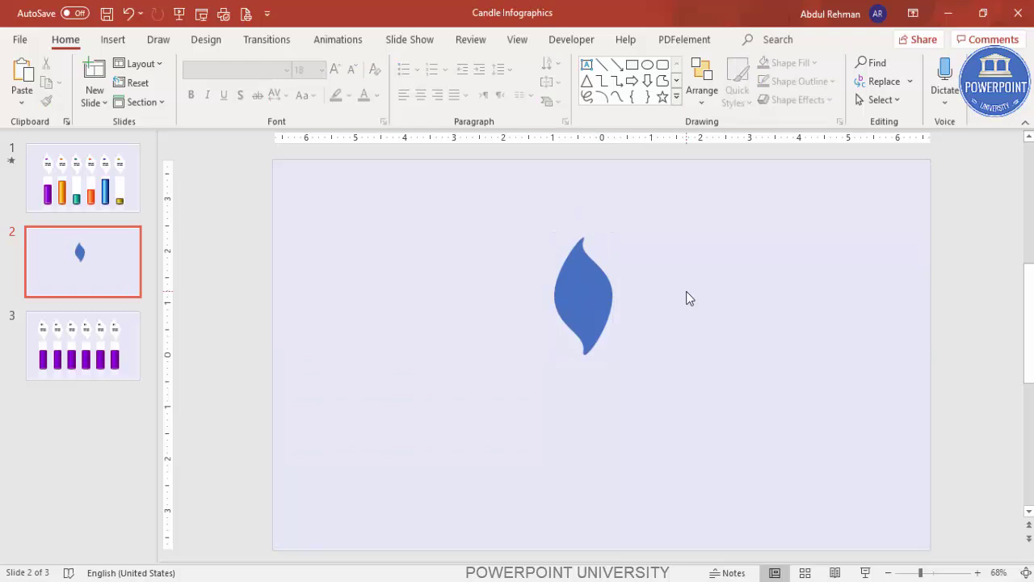
- Apply the perspective 3-D rotation preset with 340° X rotation and 45° perspective to the flame shape
click(591, 294)
right_click(591, 292)
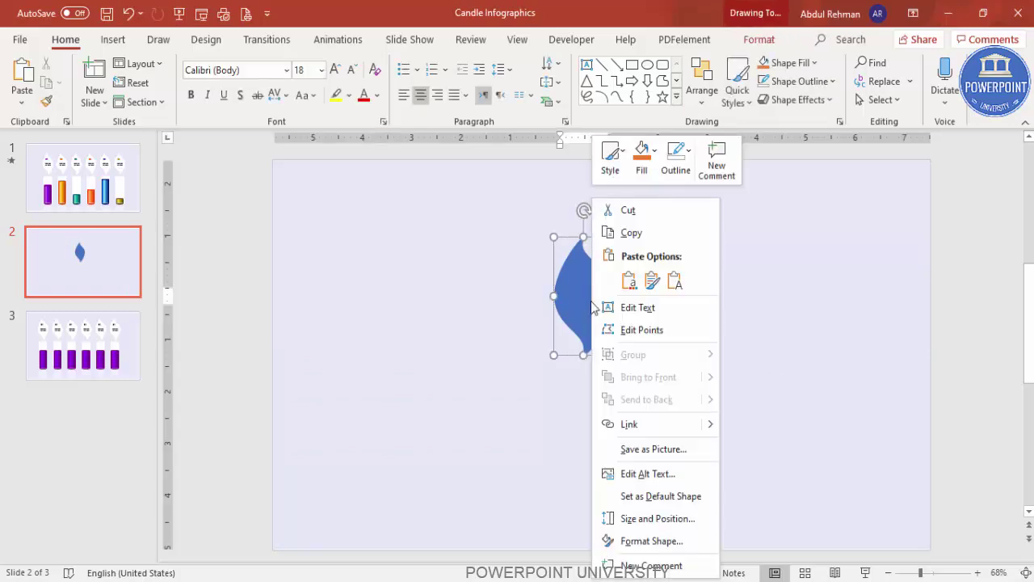
click(688, 541)
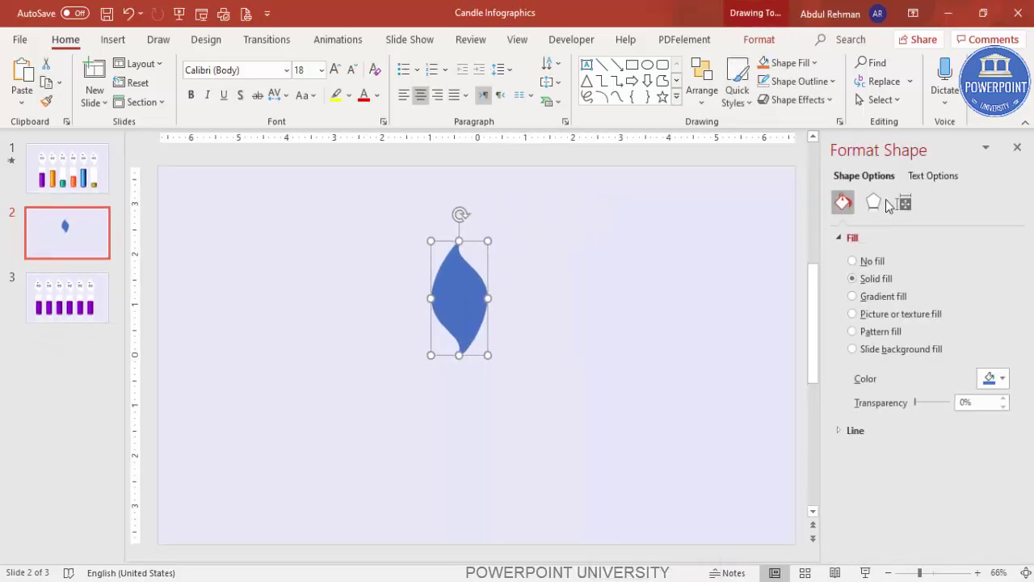
click(875, 203)
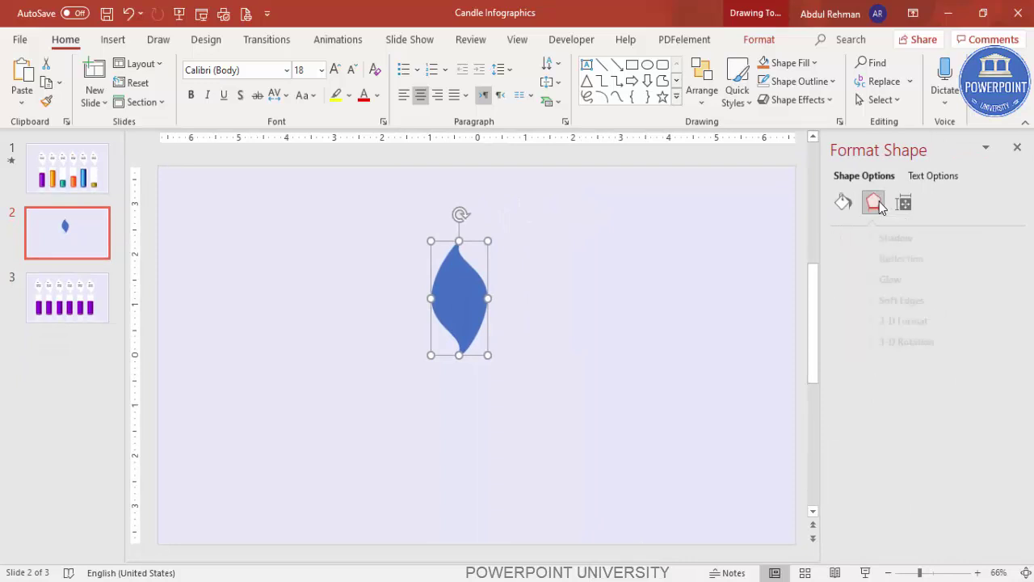
click(836, 345)
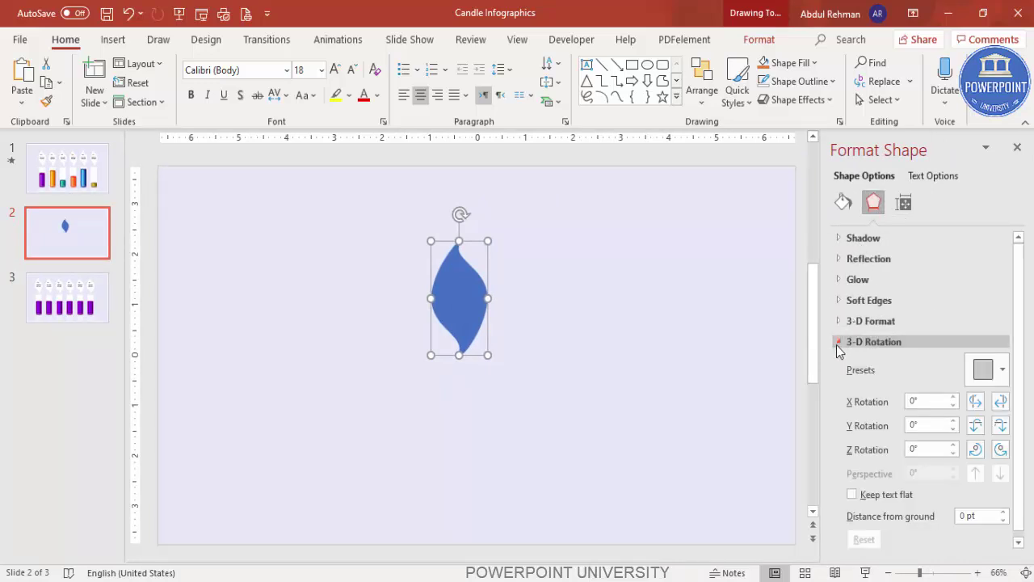
click(982, 370)
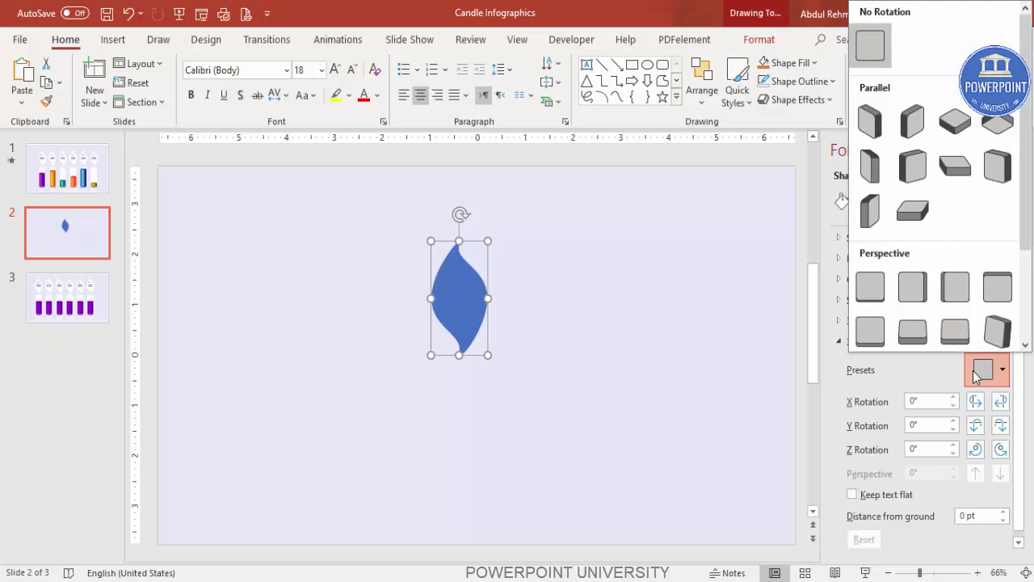
scroll(1026, 267, down, 1)
drag(1026, 267, 1030, 307)
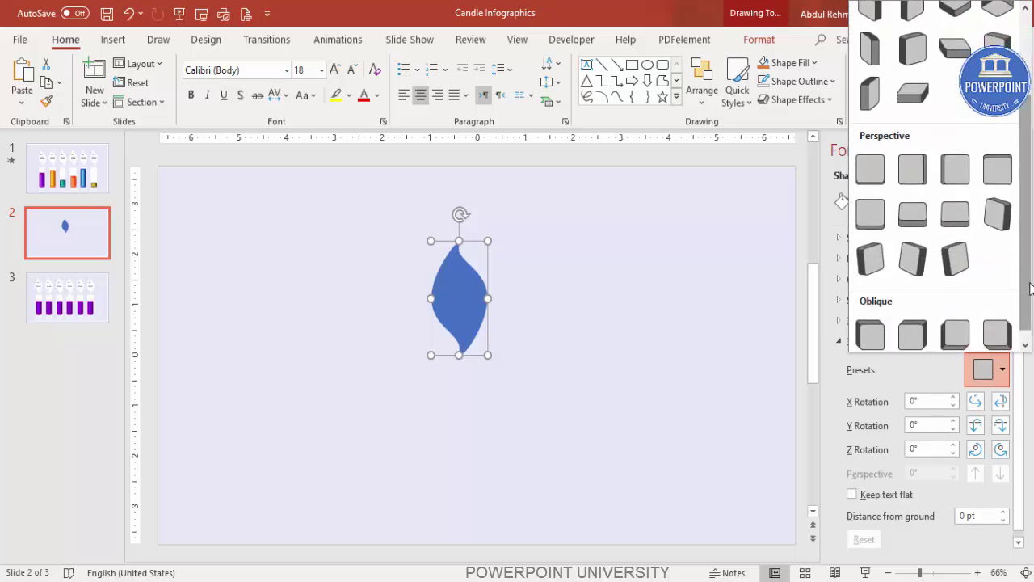
click(955, 169)
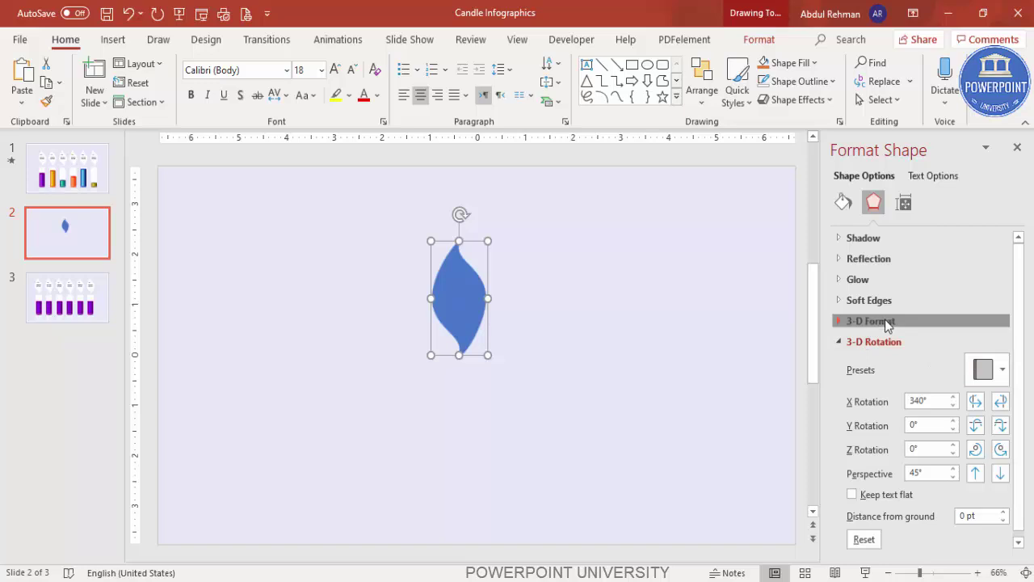
- Give the flame shape a 3-D depth of 5.5 pt
click(855, 321)
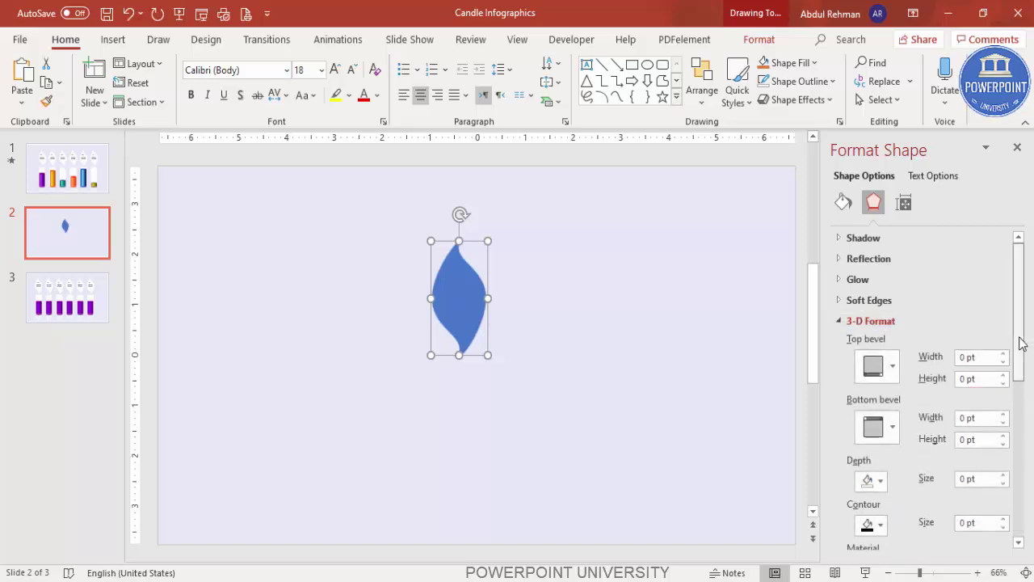
drag(1018, 339, 1018, 387)
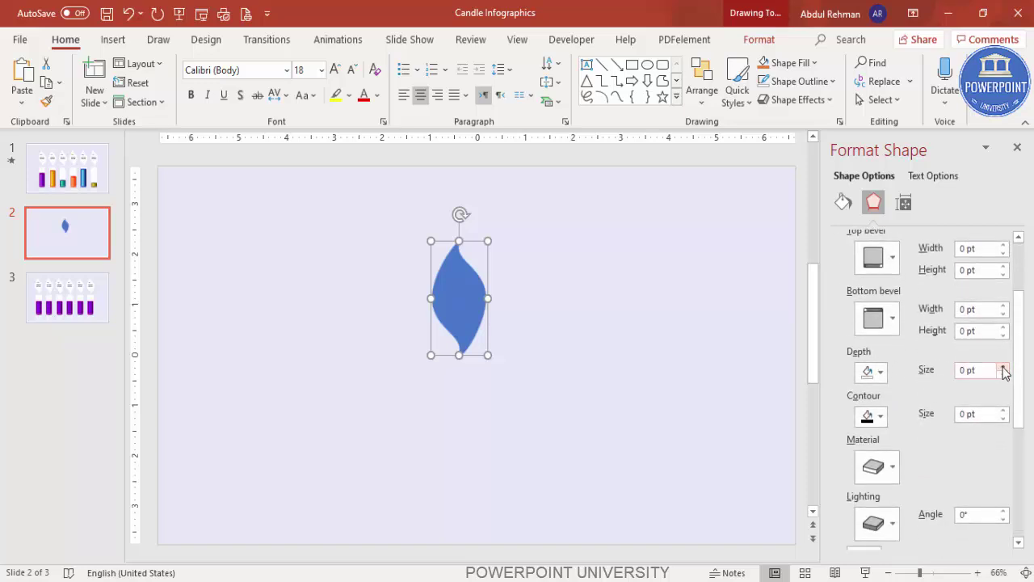
click(1004, 366)
click(1003, 367)
click(1003, 367)
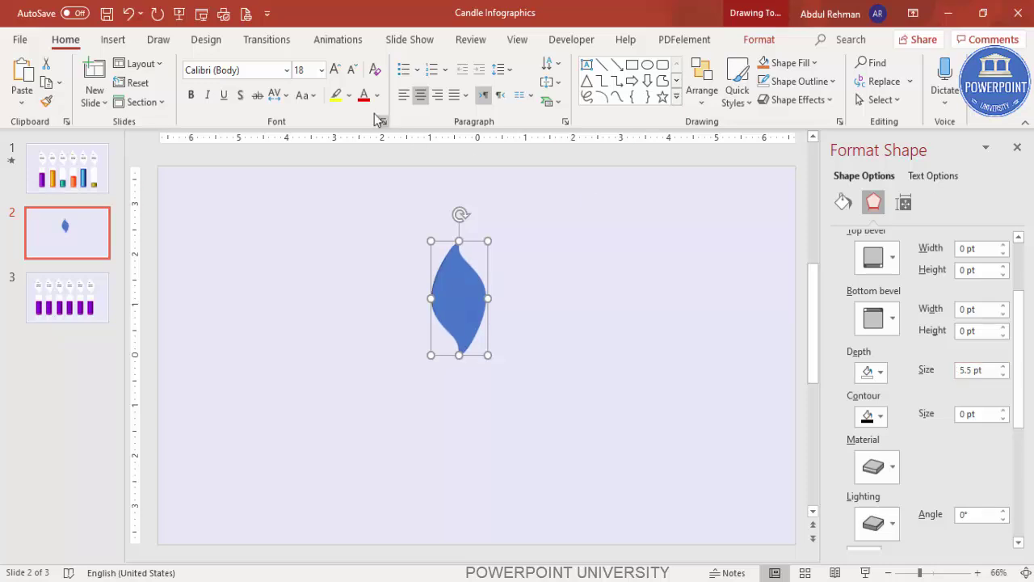
- Fill the flame shape with white from the theme colours
click(758, 42)
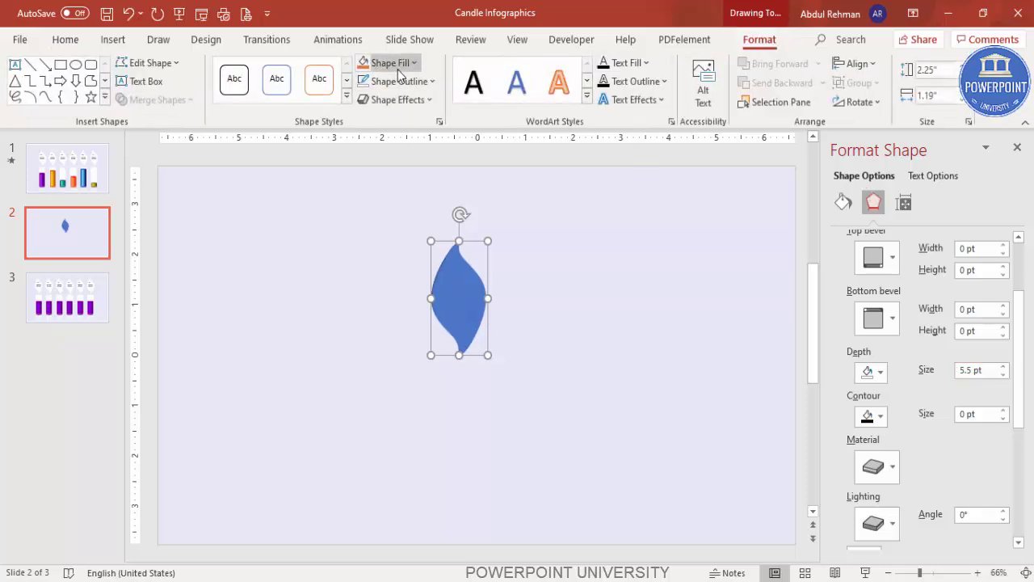
click(376, 63)
click(364, 102)
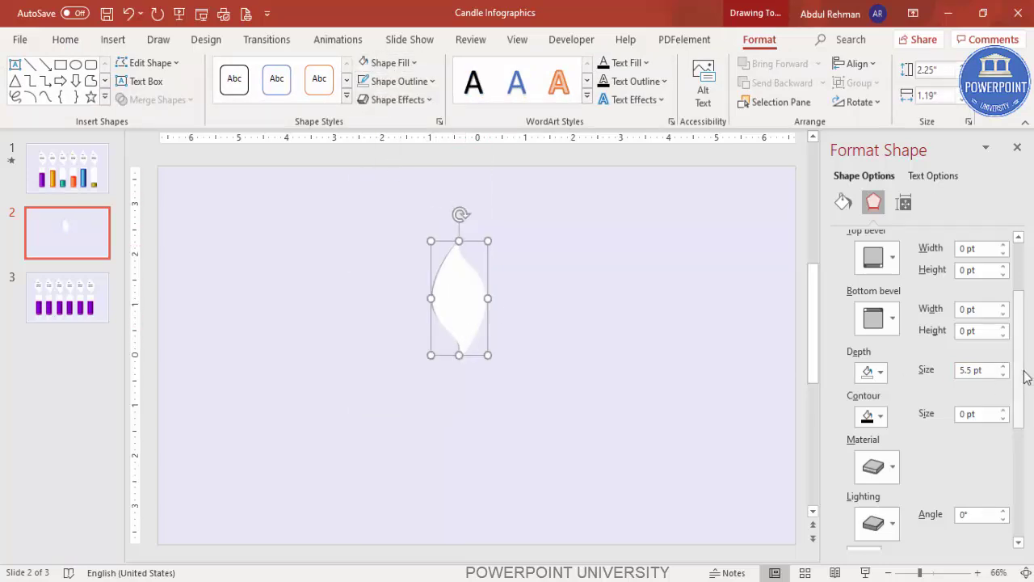
- Apply the second Special lighting preset to the flame's 3-D format
drag(1023, 374, 1023, 386)
click(881, 505)
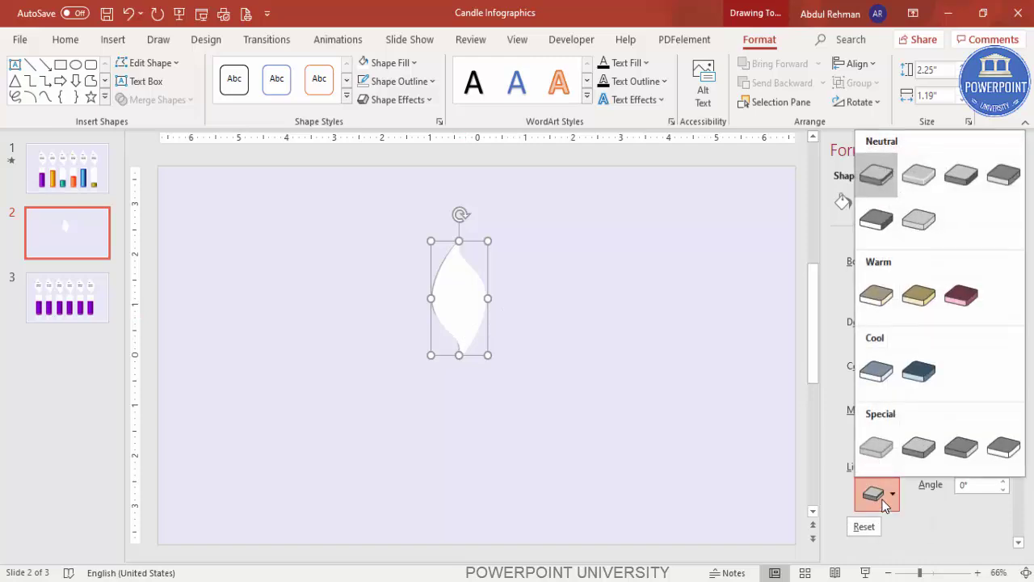
click(921, 446)
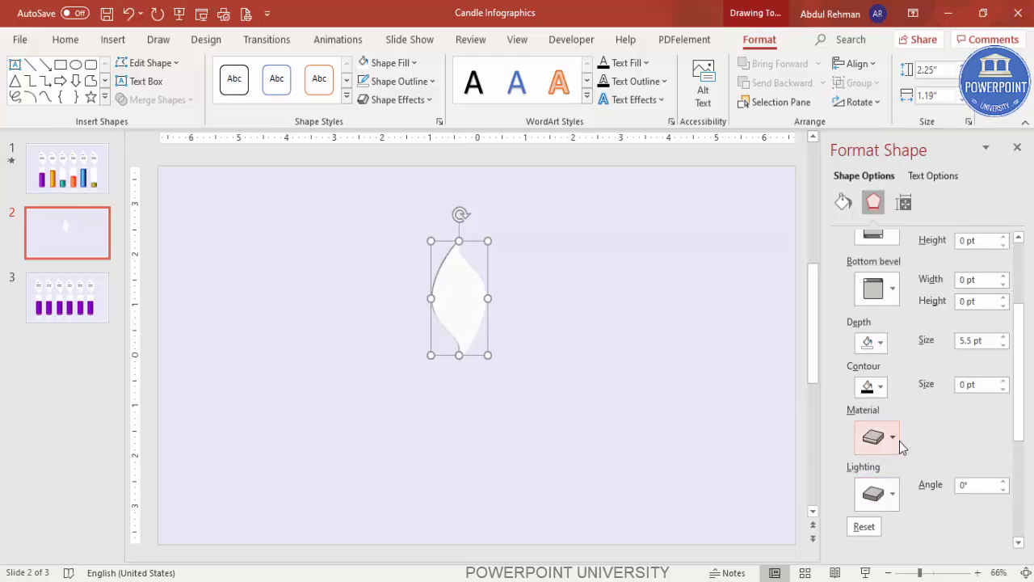
click(895, 440)
click(1002, 236)
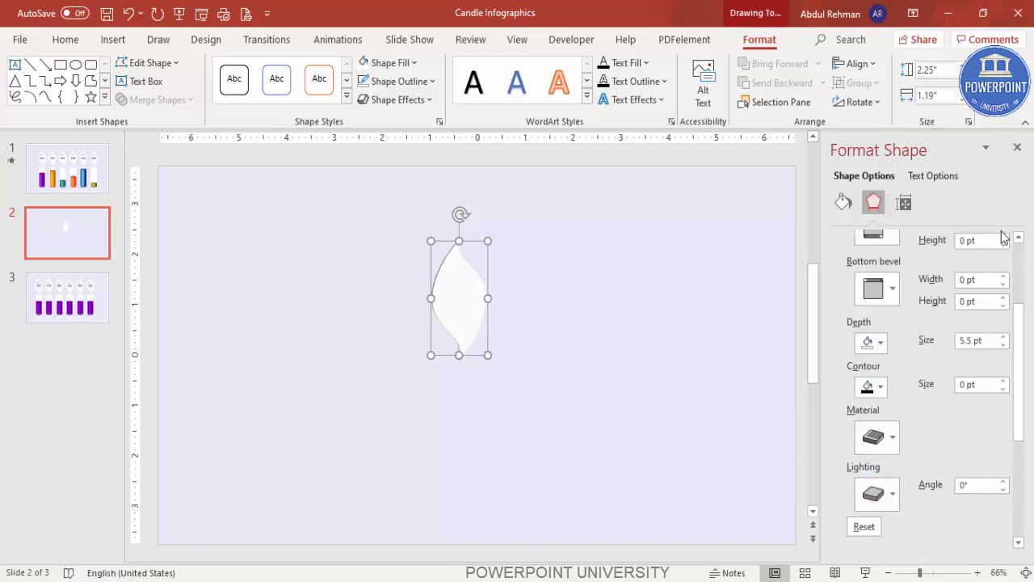
click(875, 437)
click(879, 315)
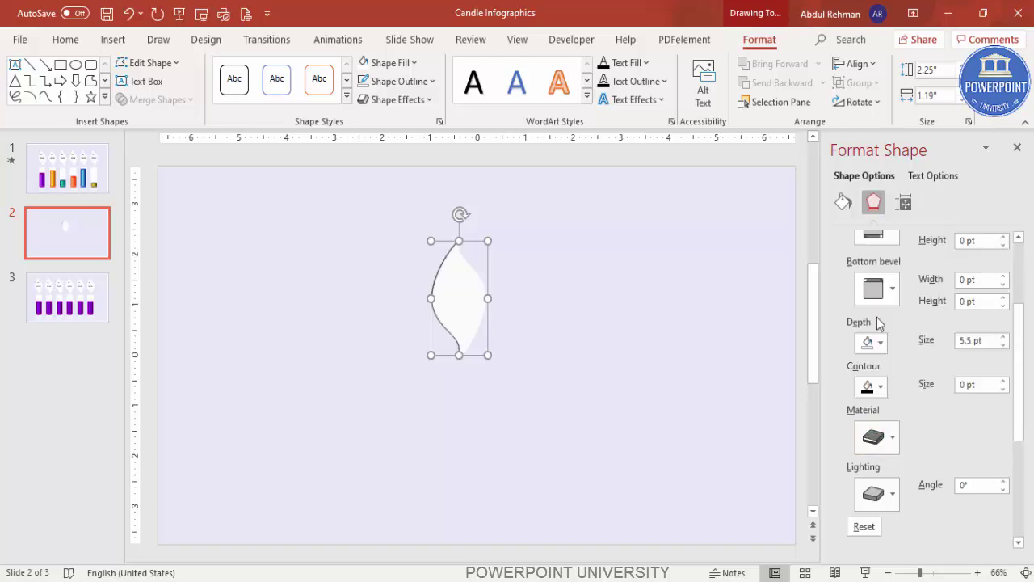
- Set the flame's 3-D material to Warm Matte and deselect the shape
click(875, 437)
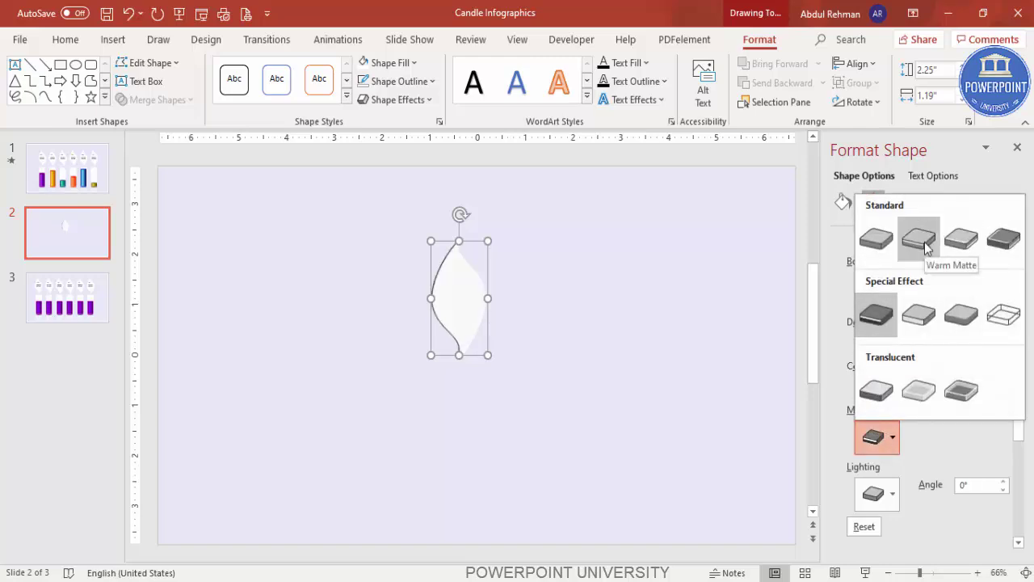
click(926, 246)
click(528, 340)
- Move the flame up and slightly left, closer to the slide's upper edge
click(470, 310)
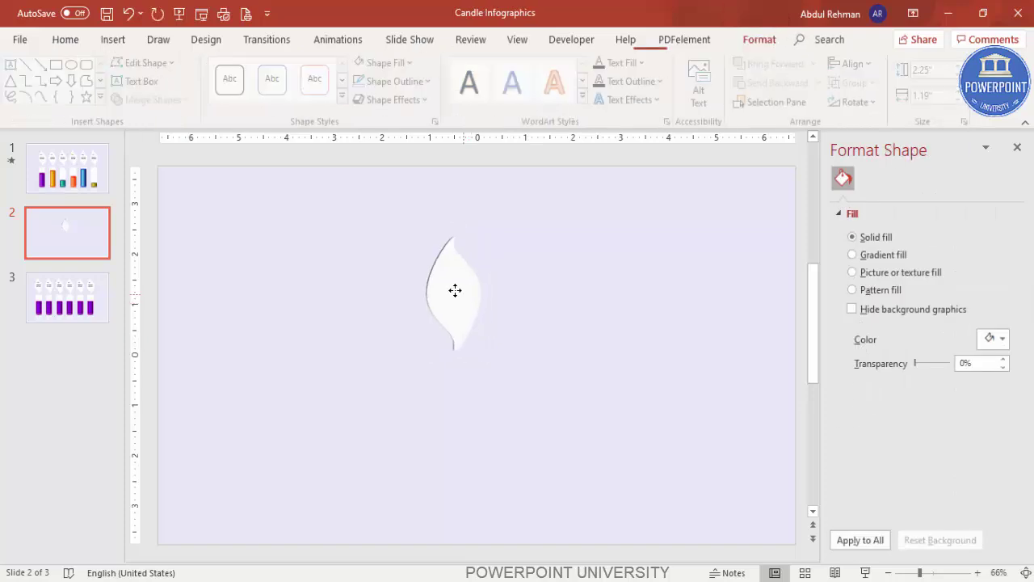
drag(462, 301, 459, 279)
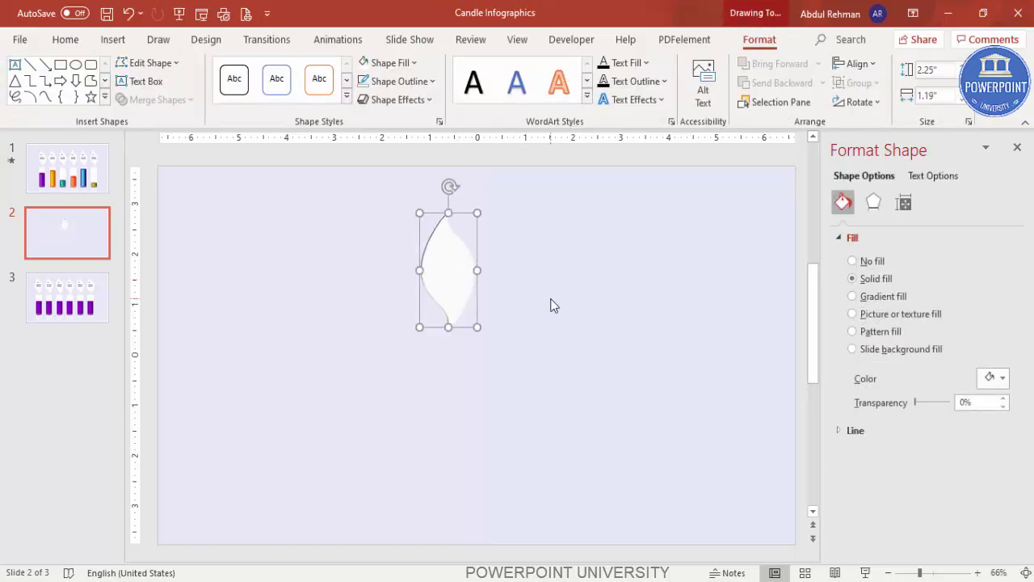
click(550, 302)
- Draw a vertical rectangle about 3.87" high and 1.03" wide as the candle body, centred just below the flame
click(105, 40)
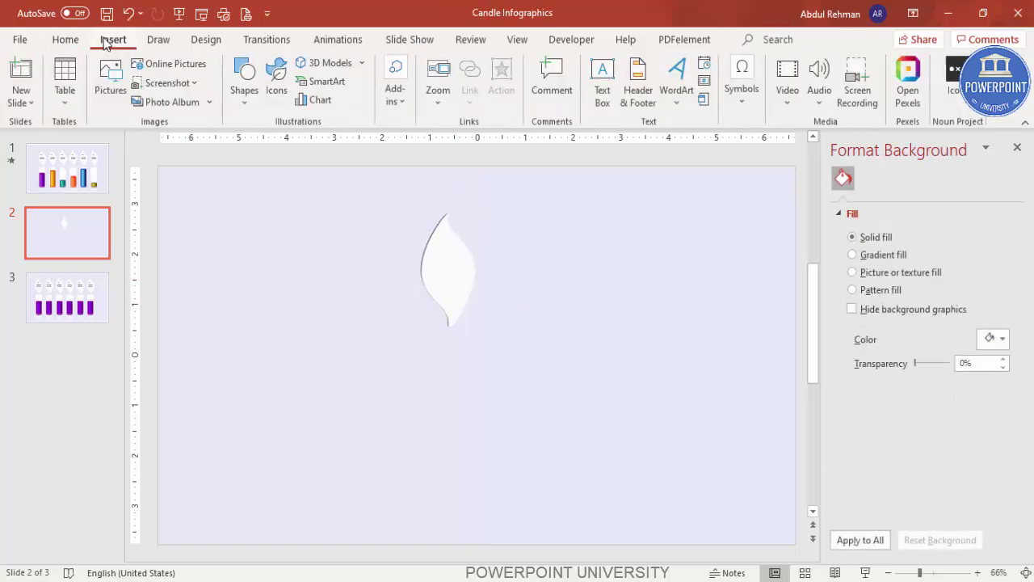
click(234, 104)
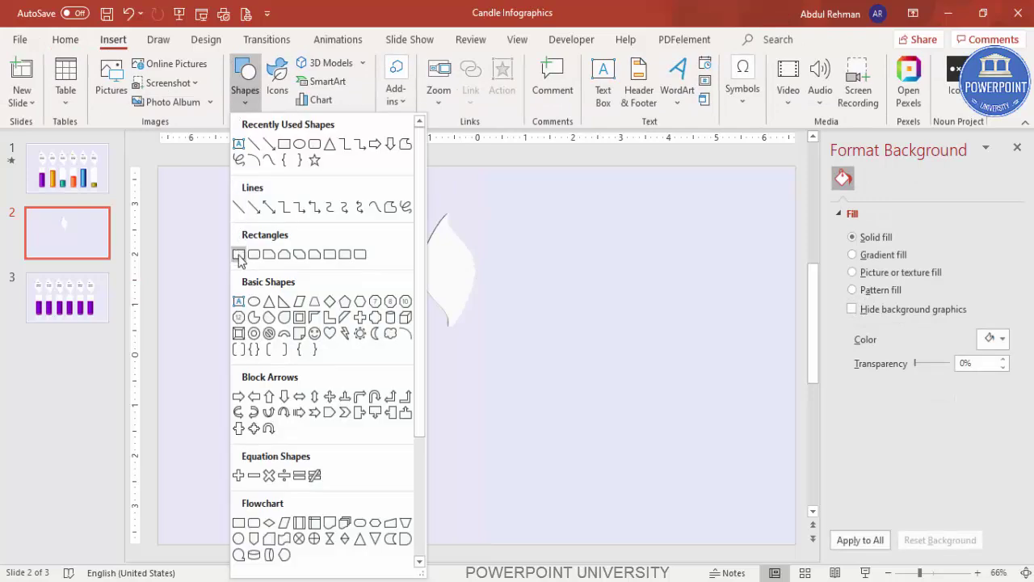
click(239, 255)
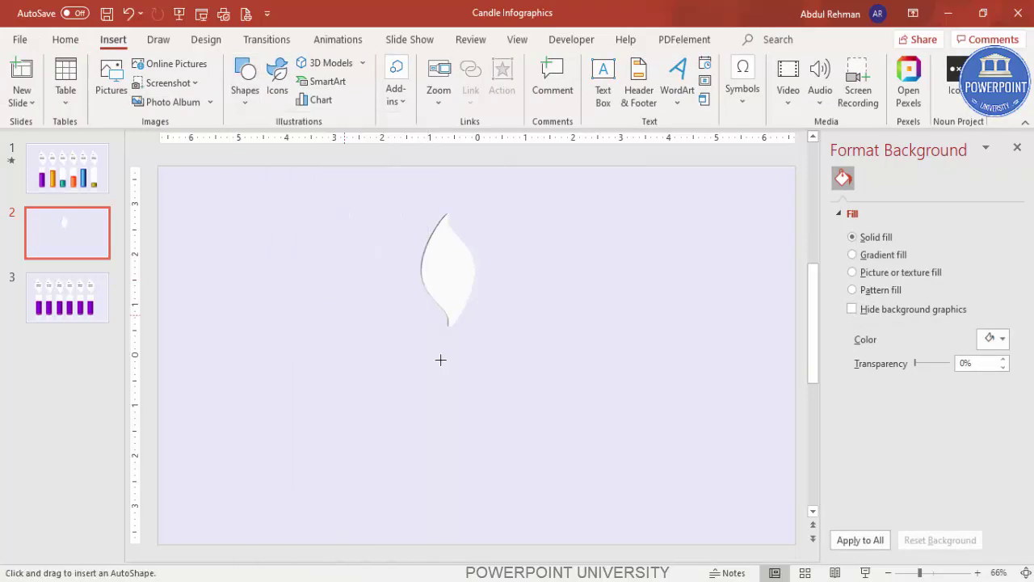
mouse_move(428, 335)
mouse_down()
mouse_move(471, 395)
mouse_move(474, 530)
mouse_up()
drag(462, 438, 456, 436)
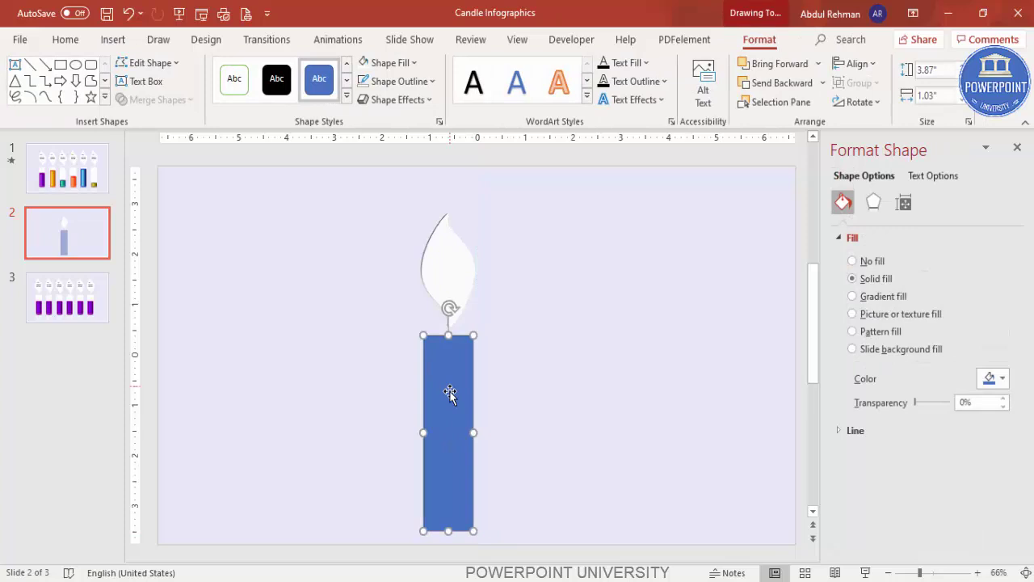
- Remove the candle body rectangle's outline and fill it with white
click(419, 89)
click(414, 302)
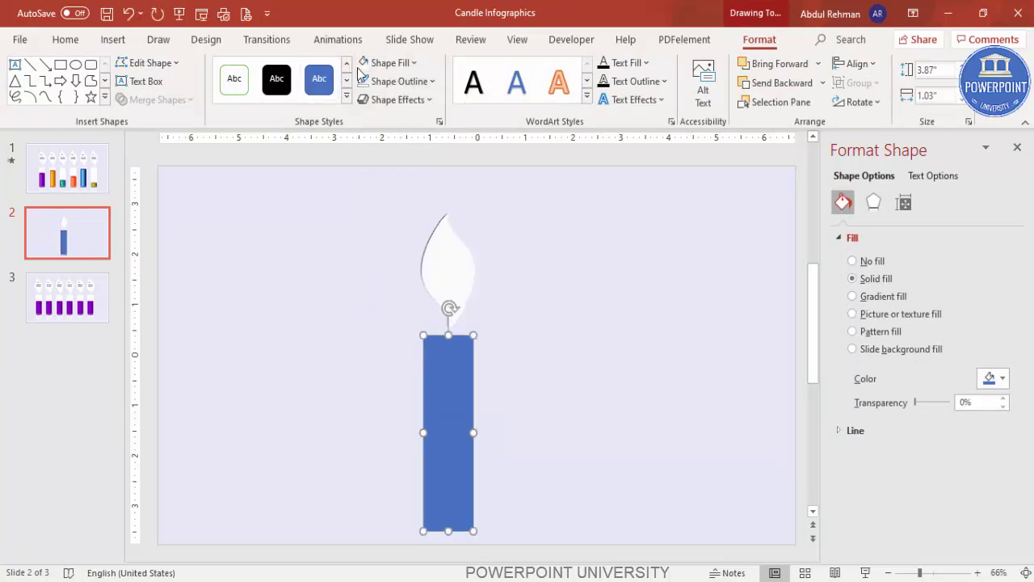
click(544, 277)
- Draw a flat oval about 1.03" wide and 0.07" high across the top edge of the candle body
click(114, 39)
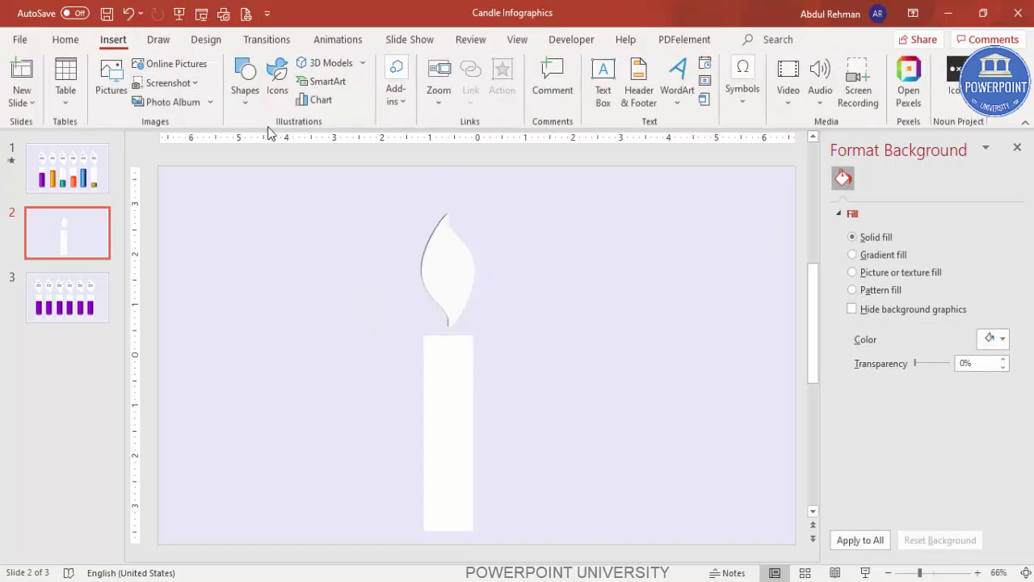
click(246, 105)
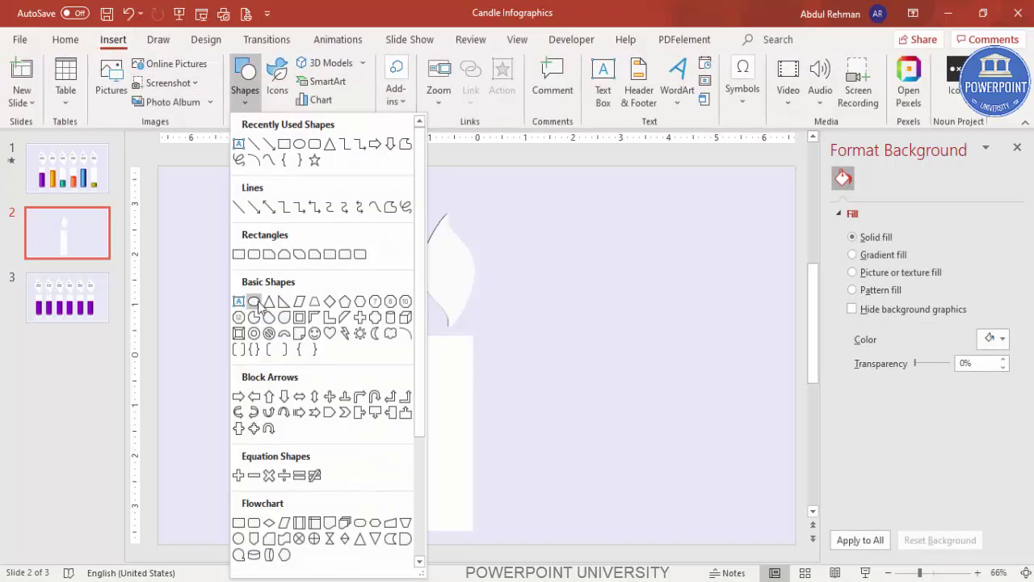
click(254, 301)
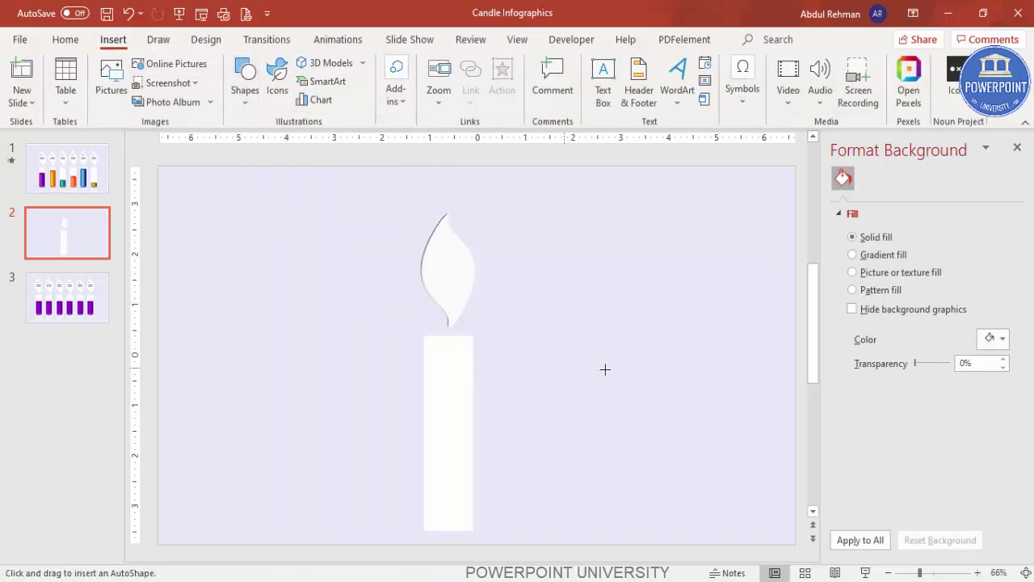
click(945, 573)
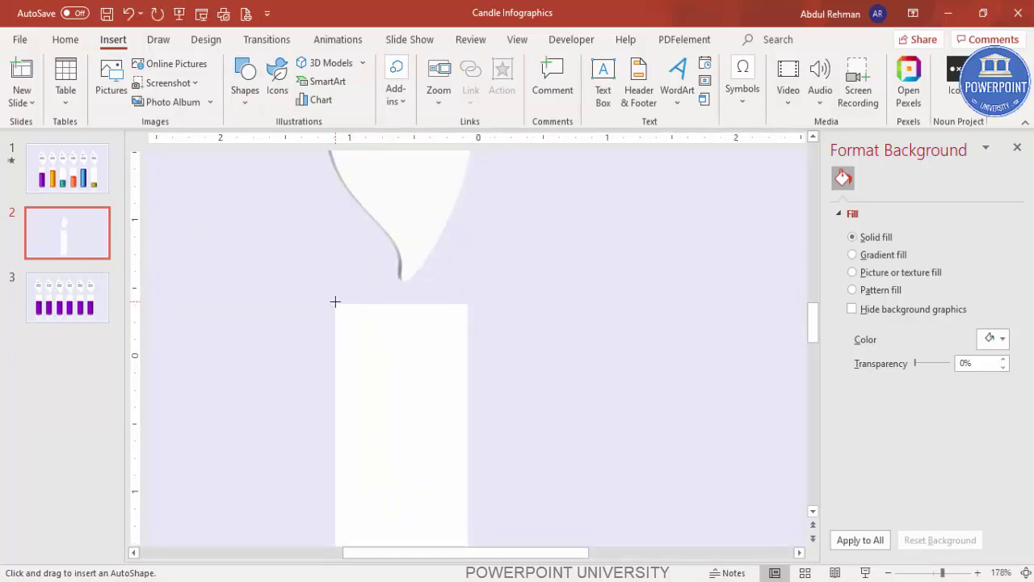
drag(352, 305, 421, 305)
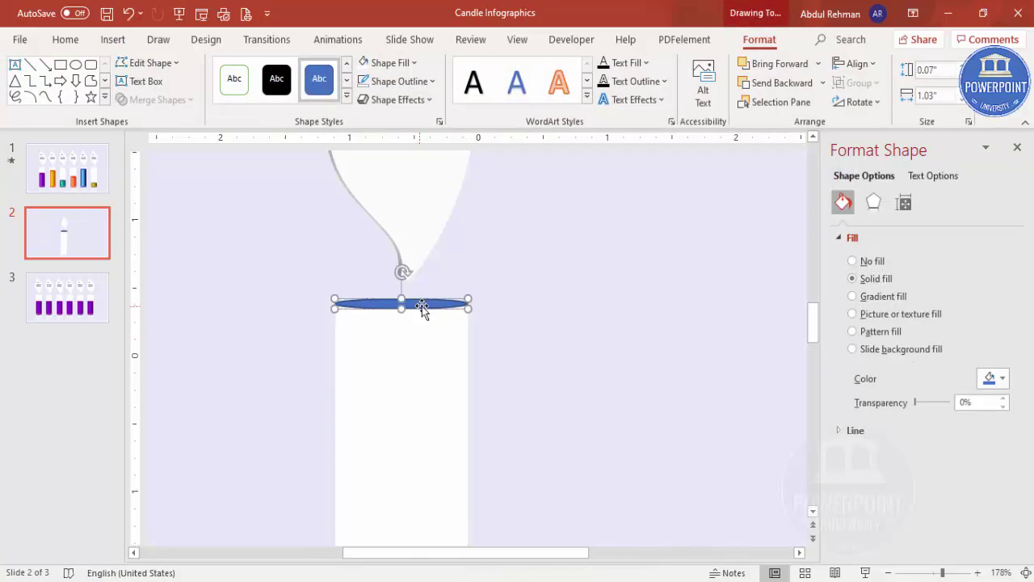
- Fill the flat oval on the candle body with light gray and remove its outline
click(384, 64)
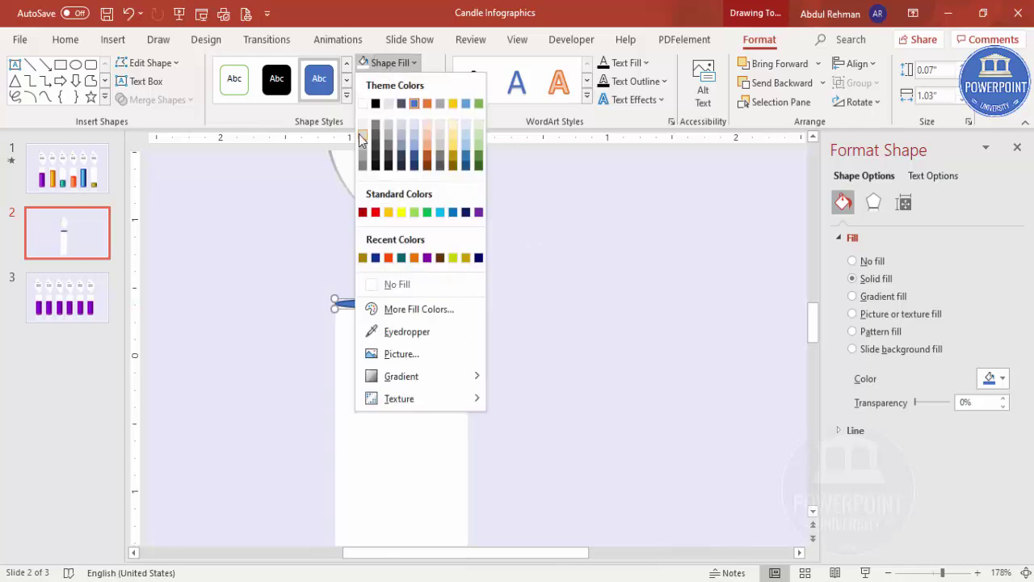
click(360, 139)
click(419, 82)
click(420, 303)
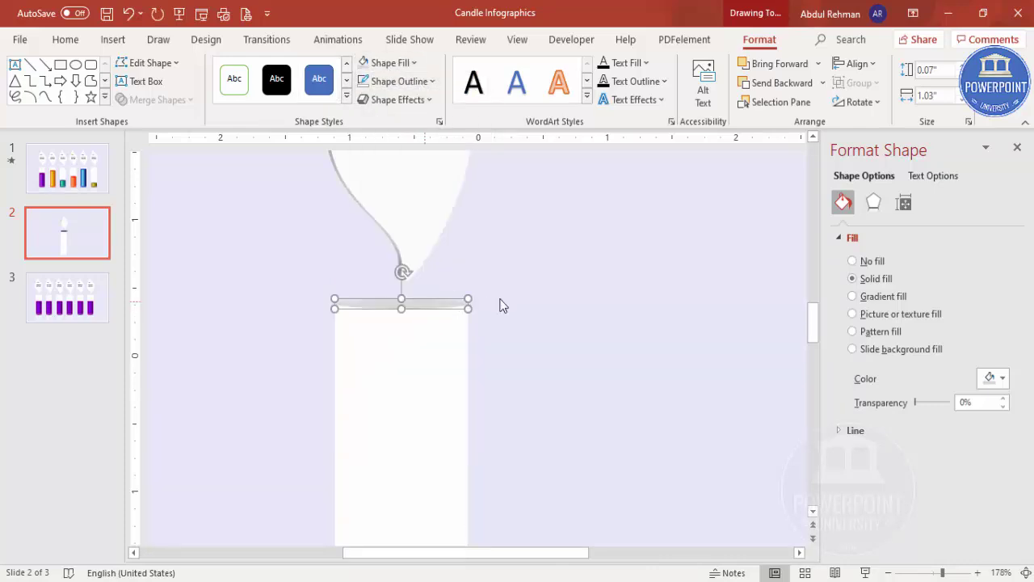
- Apply the bottom-centre inner shadow preset to the flat oval on top of the candle body
click(875, 202)
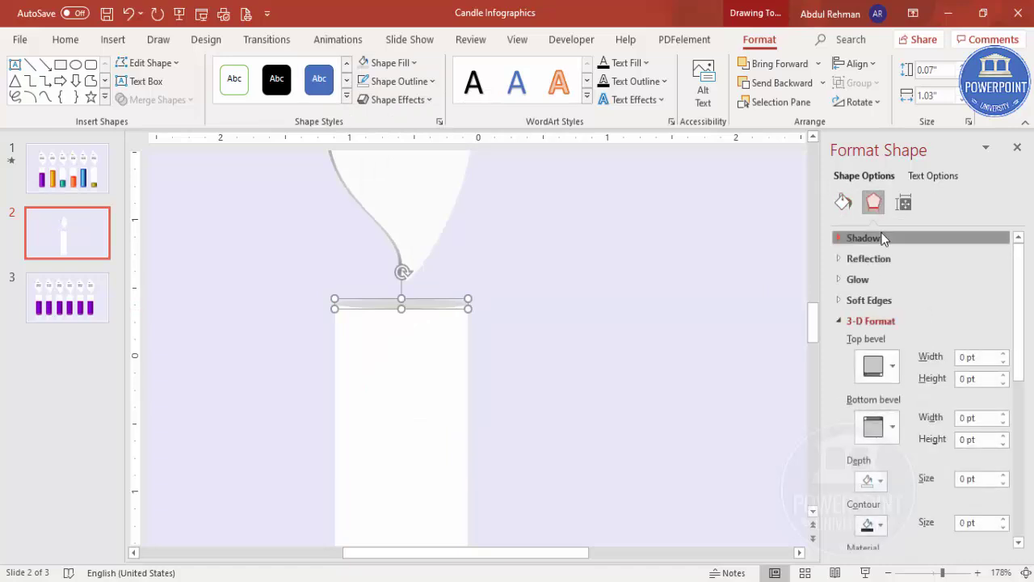
click(883, 237)
click(1000, 260)
drag(1025, 323, 1024, 395)
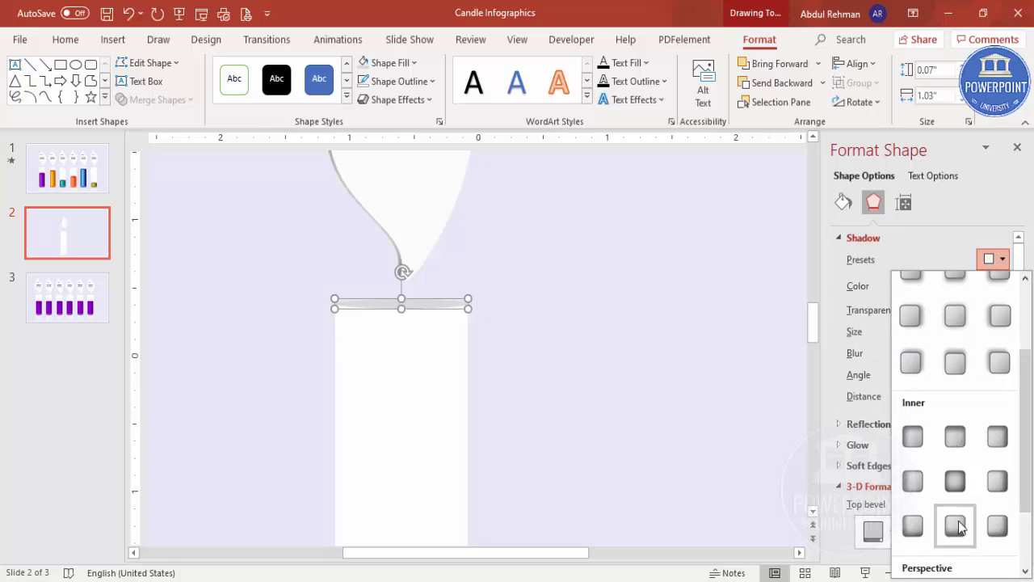
click(955, 526)
click(709, 393)
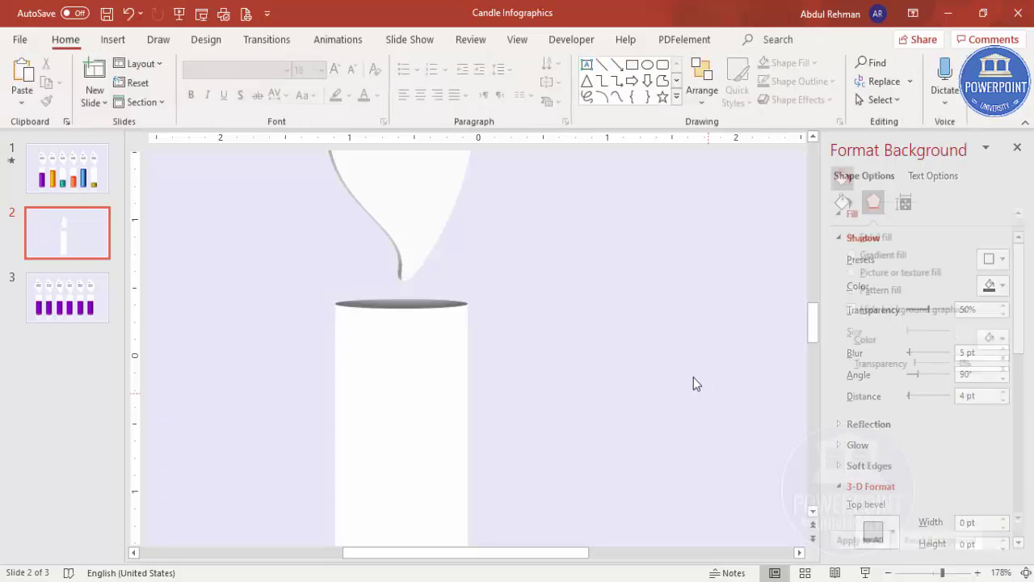
click(393, 306)
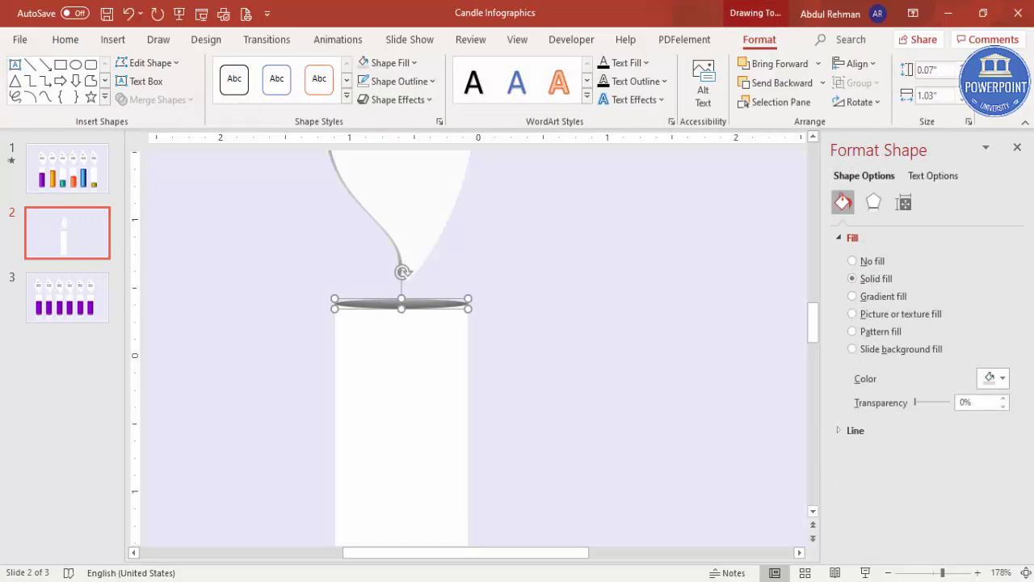
click(1025, 572)
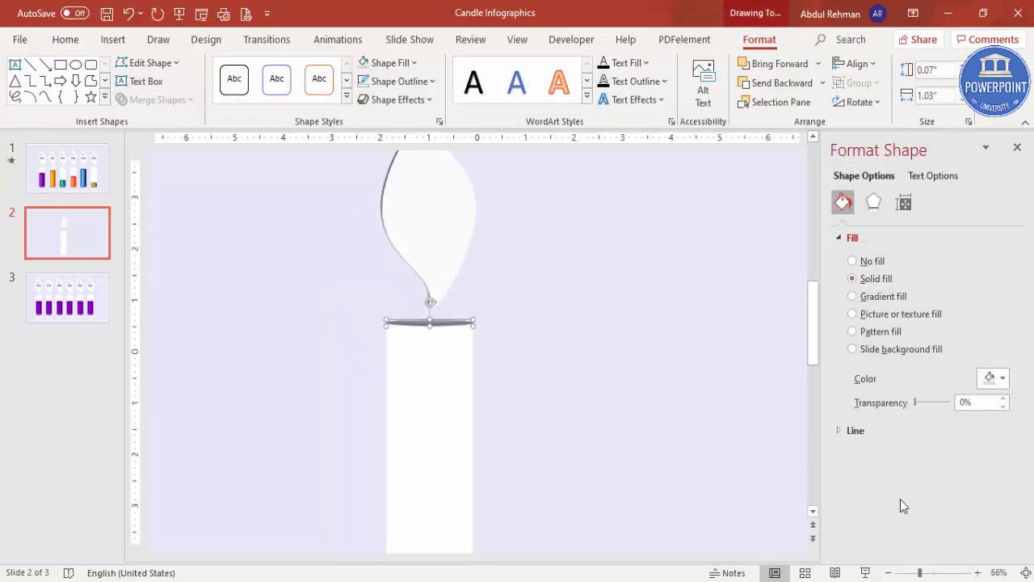
click(545, 390)
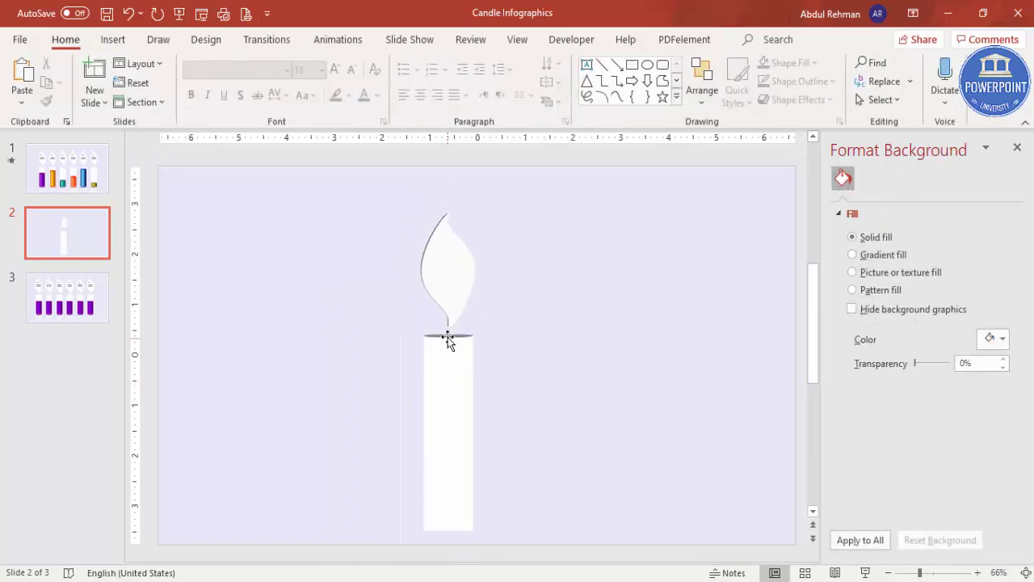
click(448, 337)
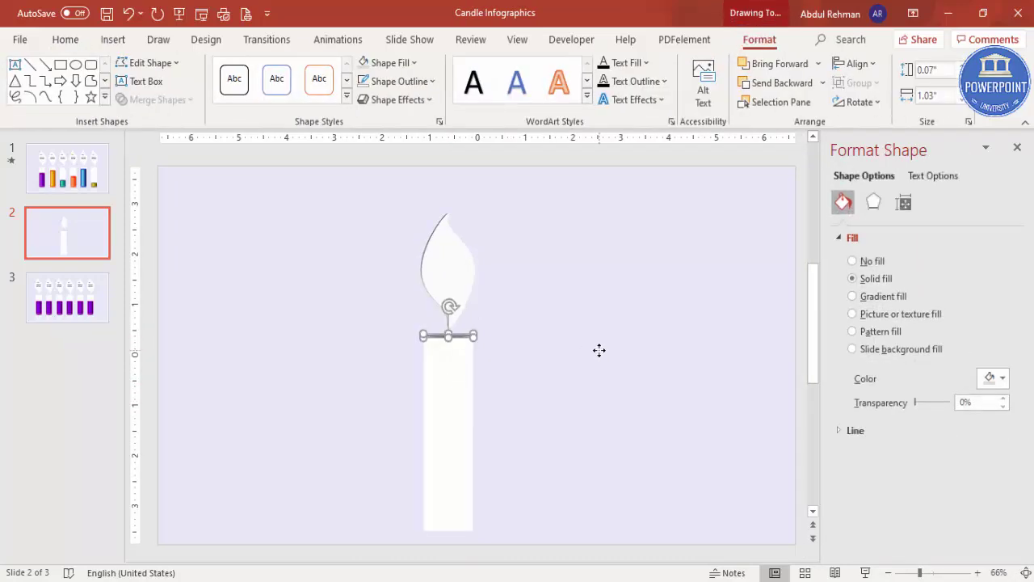
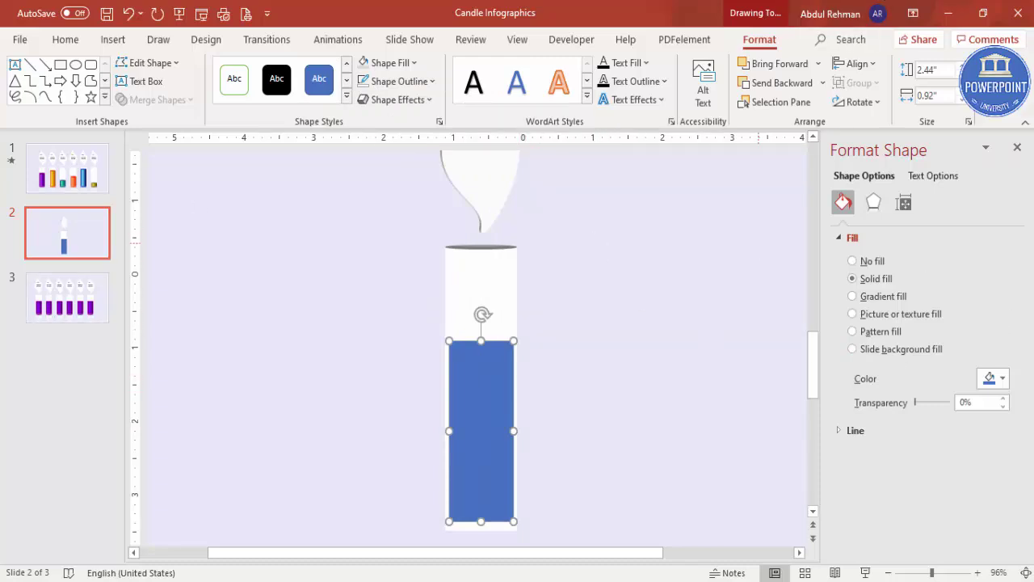
- Give the blue rectangle inside the candle body a linear gradient fill with the Linear Right direction
click(881, 297)
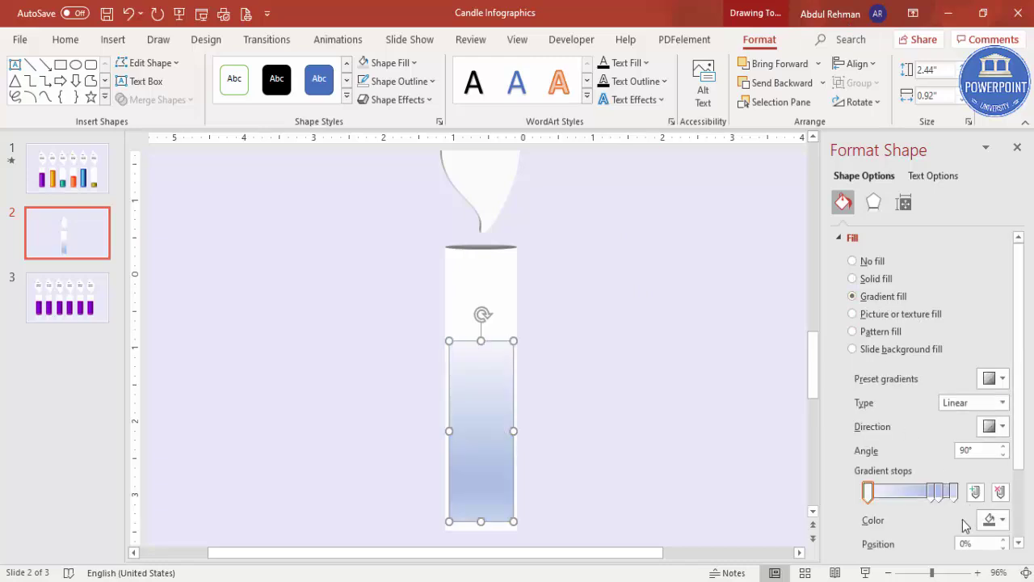
click(868, 491)
click(1002, 426)
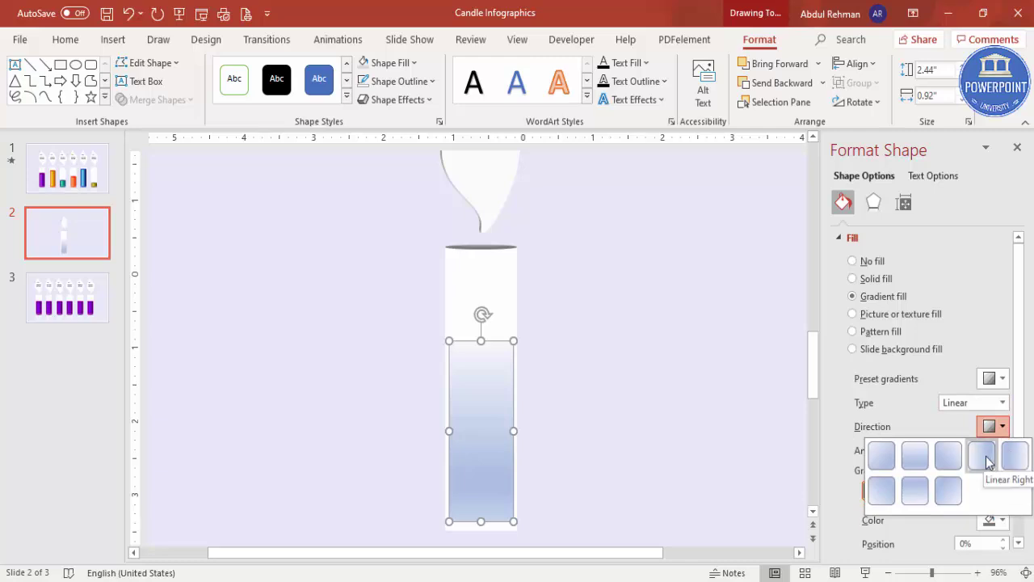
click(986, 457)
drag(1020, 434, 994, 472)
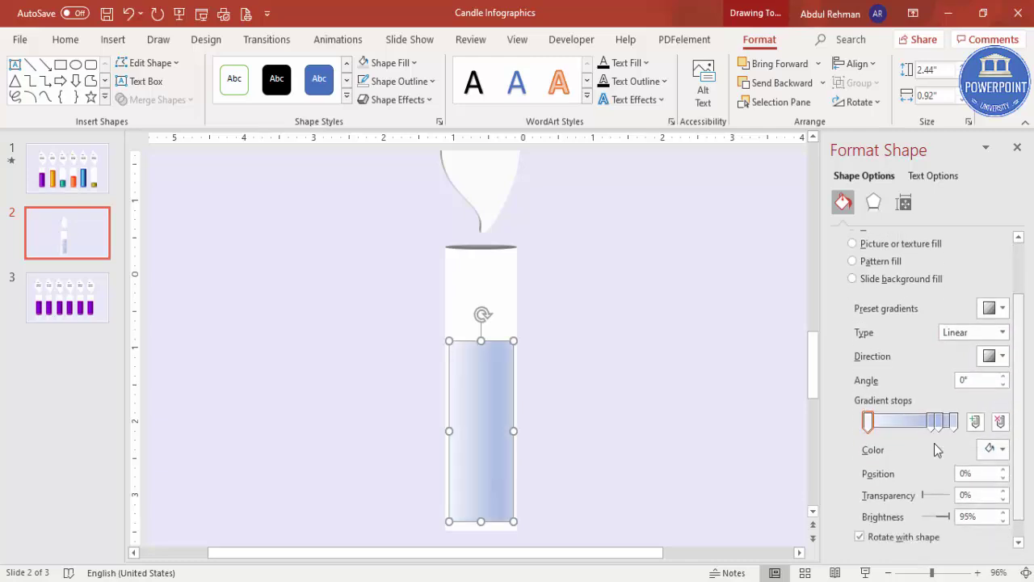
- Color the first gradient stop of the level bar bright red from the standard color palette
click(869, 422)
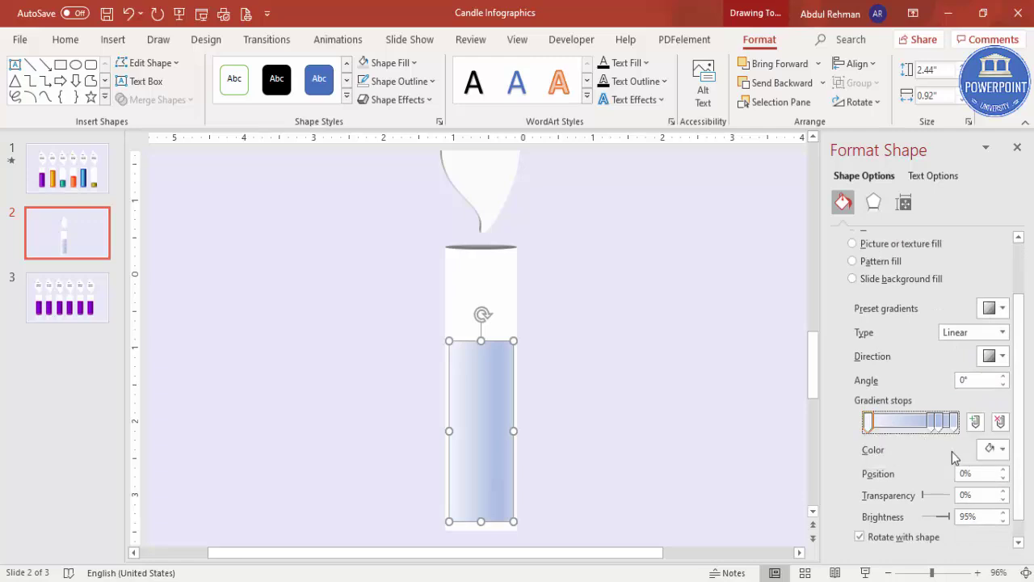
click(1002, 449)
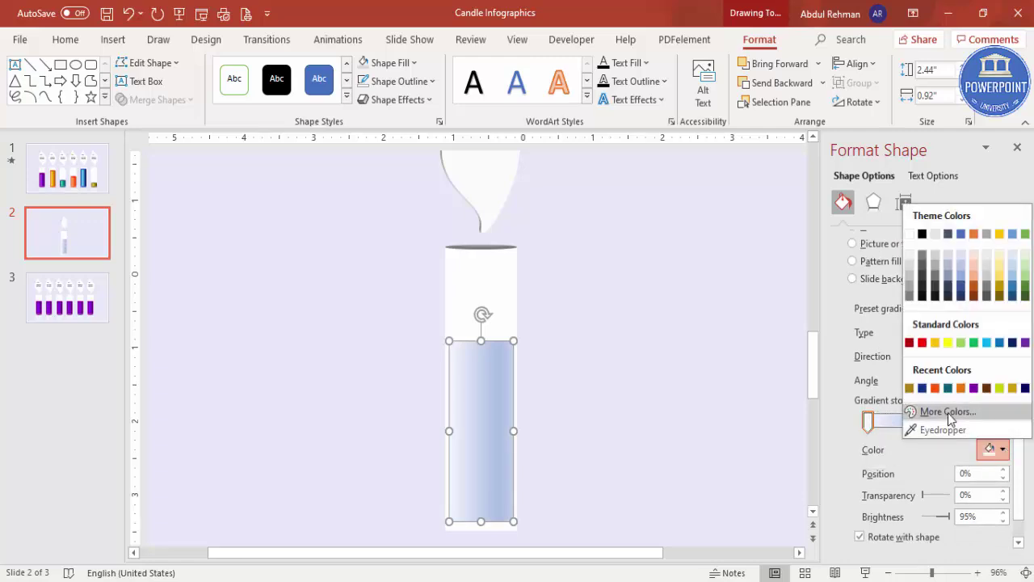
click(949, 412)
click(426, 158)
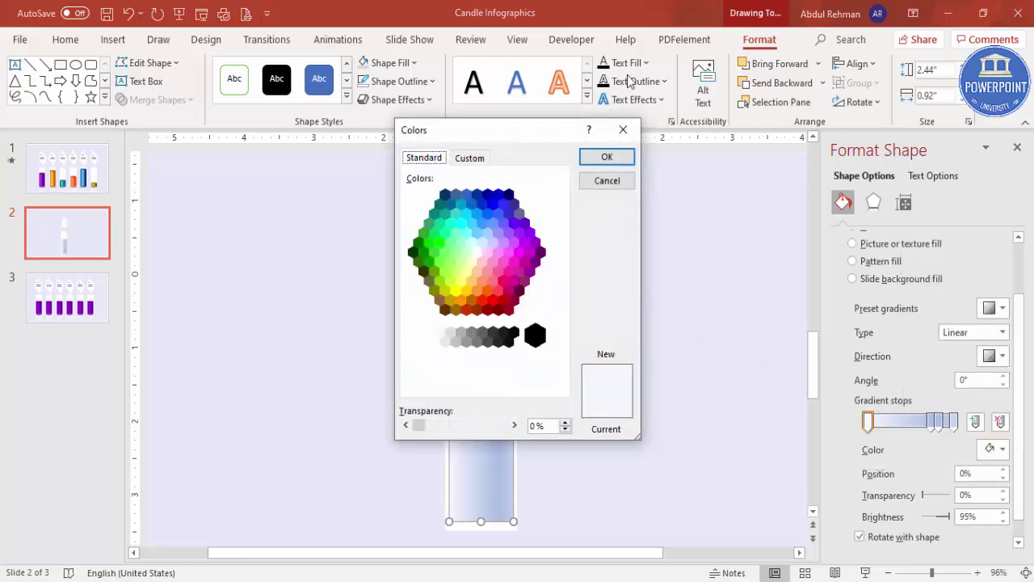
click(491, 301)
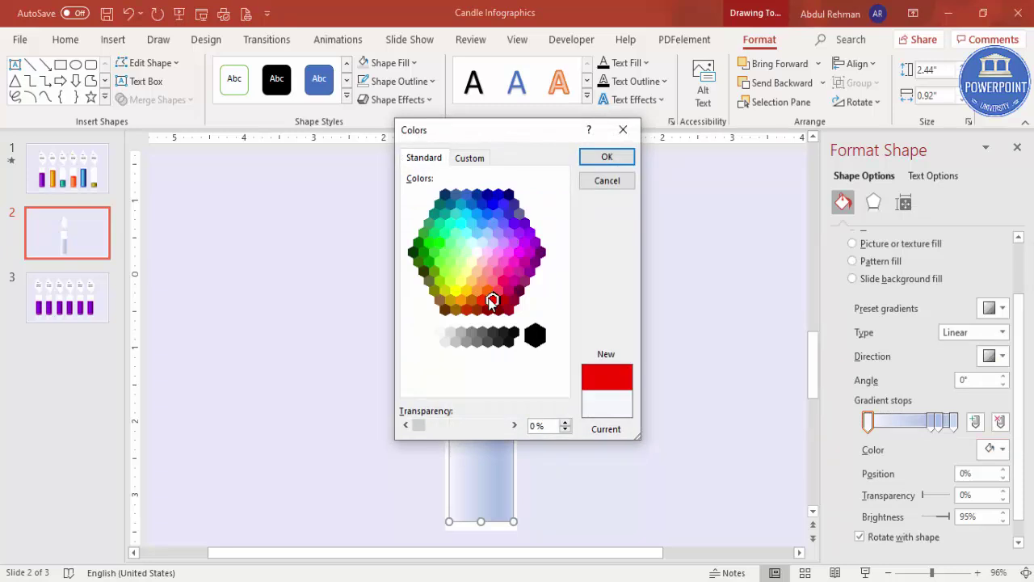
click(611, 160)
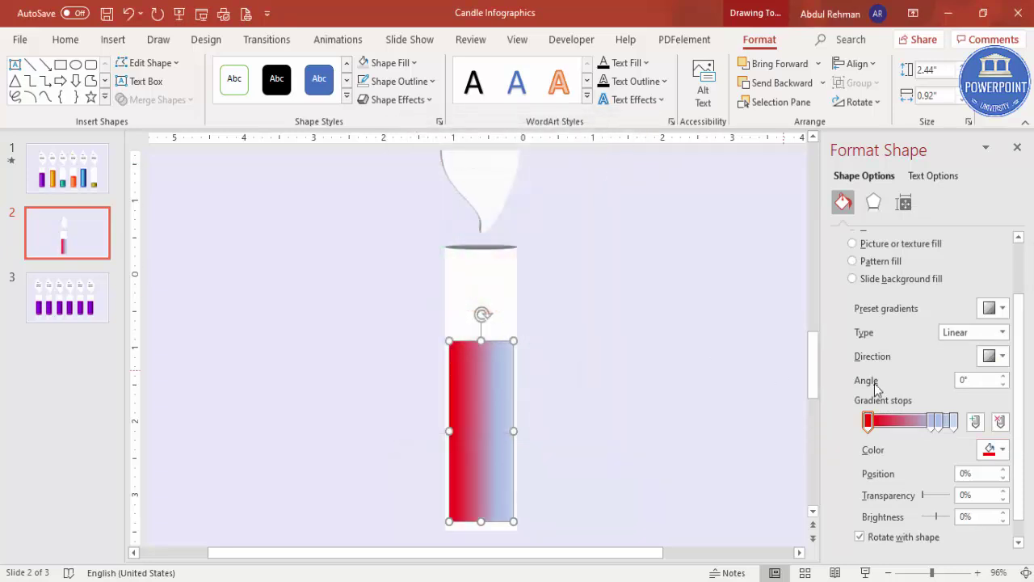
- Color the last gradient stop at 100% with the same recent bright red
click(954, 421)
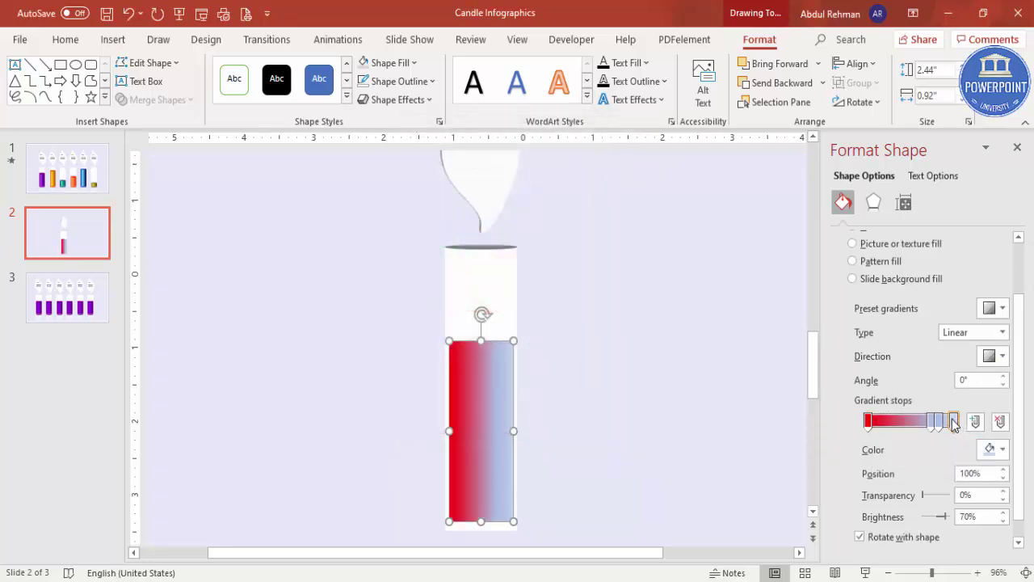
click(1000, 450)
click(908, 387)
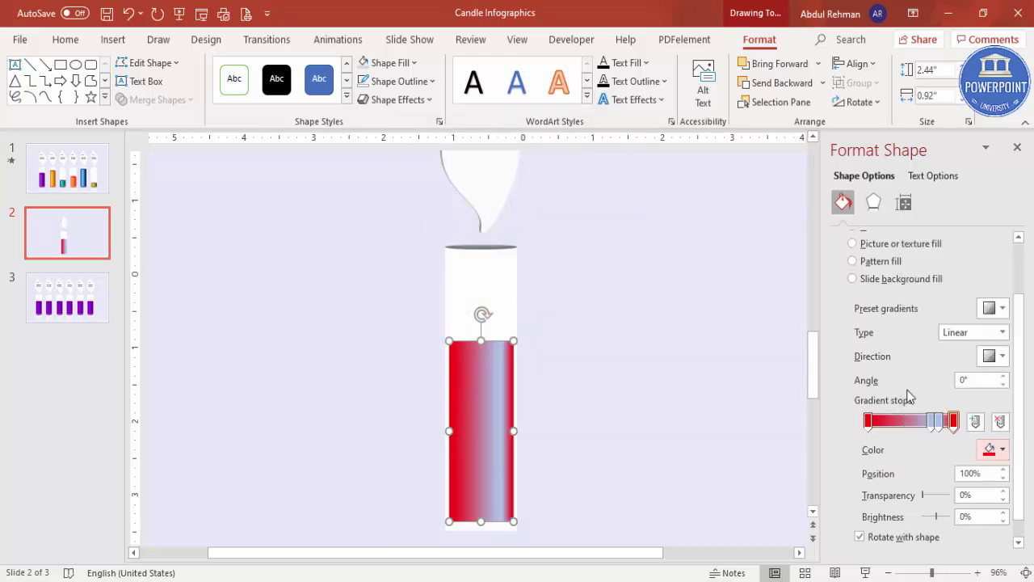
- Move the second gradient stop to 35% and color it light pinkish red from the standard palette
drag(933, 421, 898, 421)
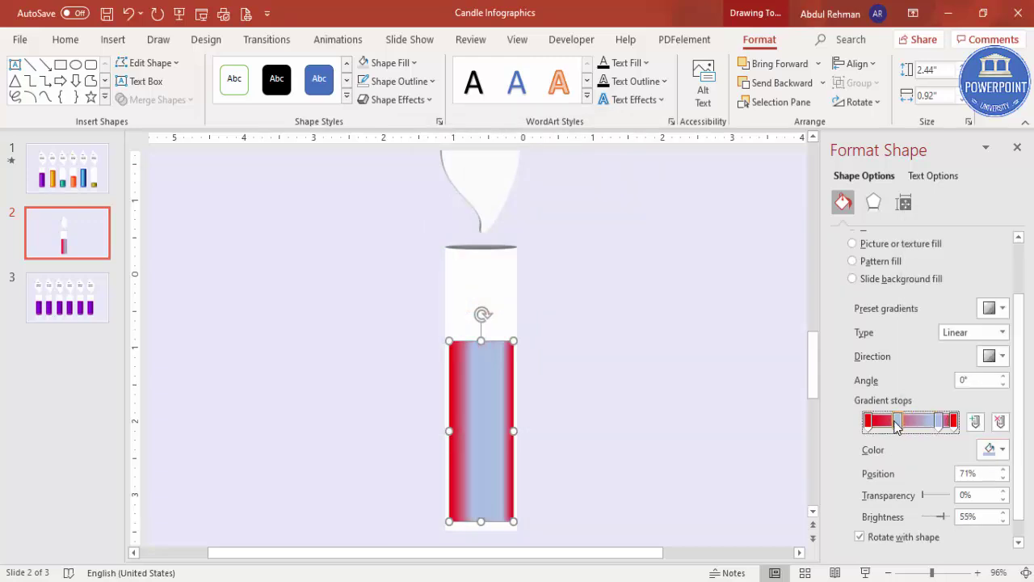
click(994, 450)
click(948, 412)
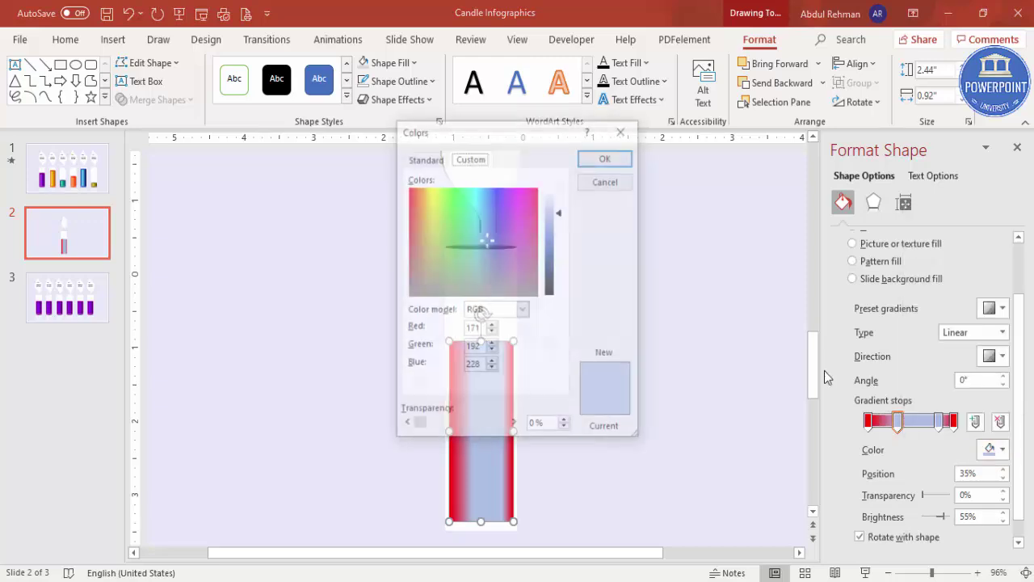
click(412, 160)
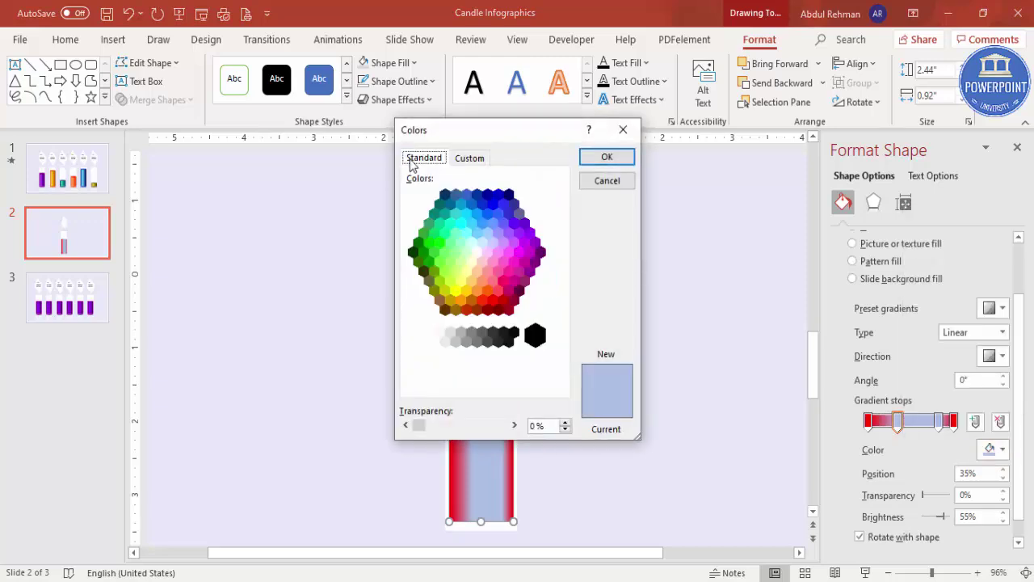
click(496, 290)
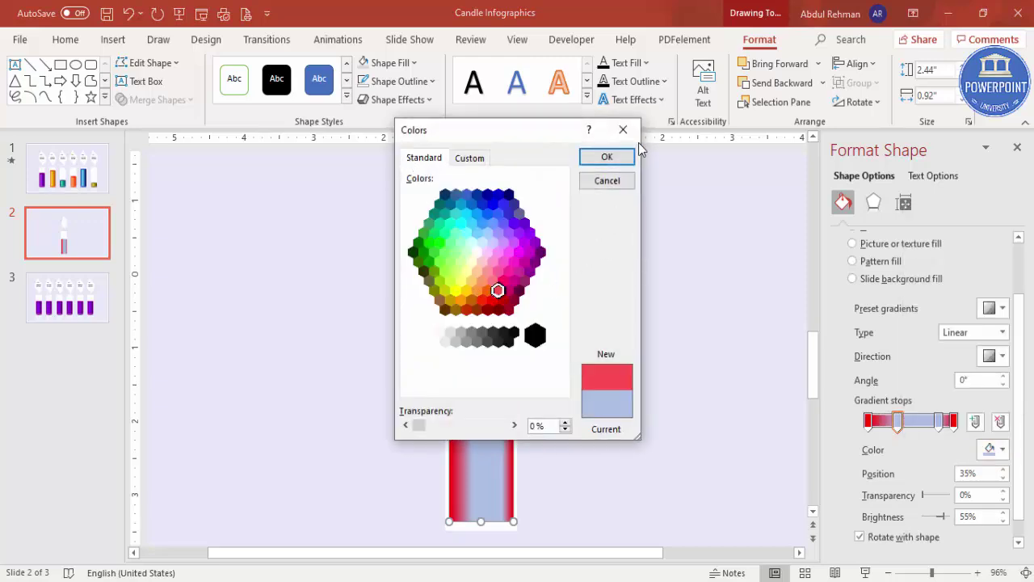
click(610, 163)
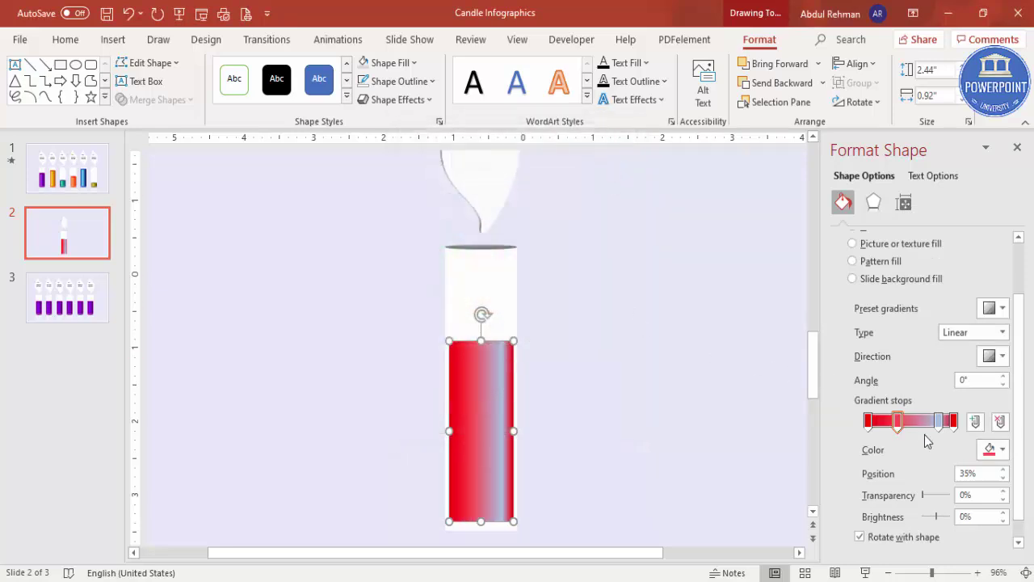
- Move the third gradient stop to 75% and color it orange from the standard palette
drag(938, 421, 933, 422)
click(994, 449)
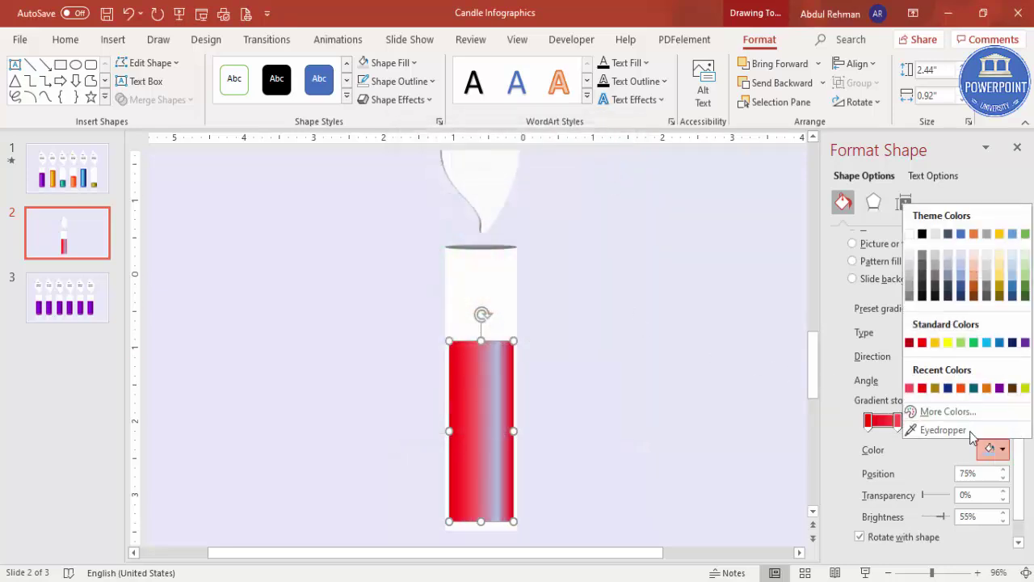
click(921, 412)
click(437, 159)
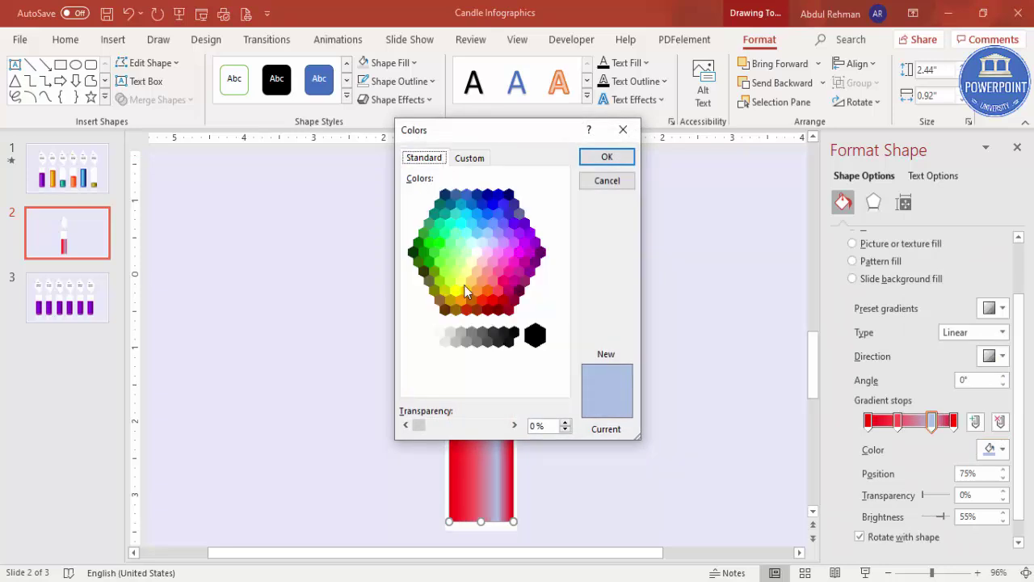
click(483, 282)
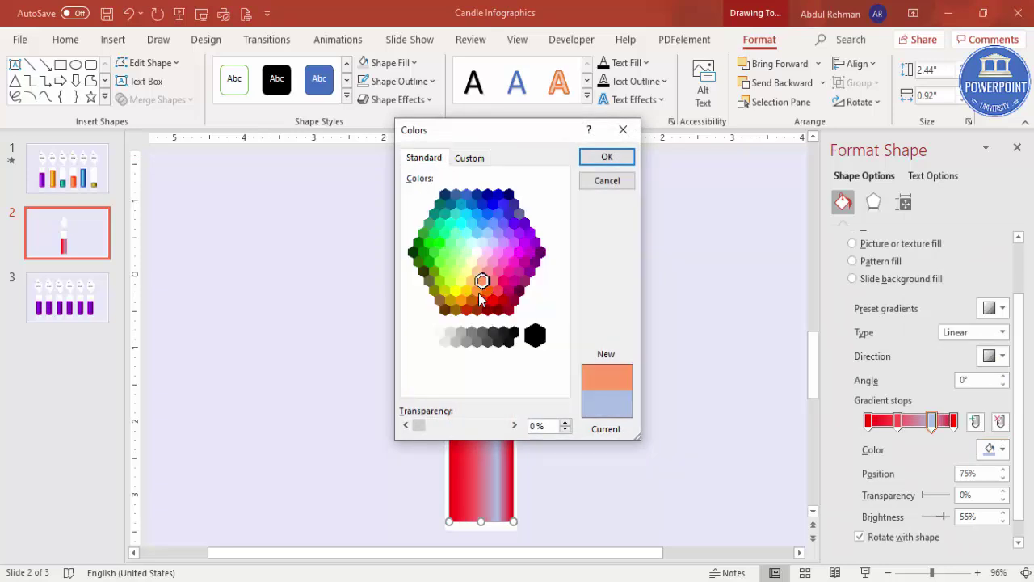
click(589, 163)
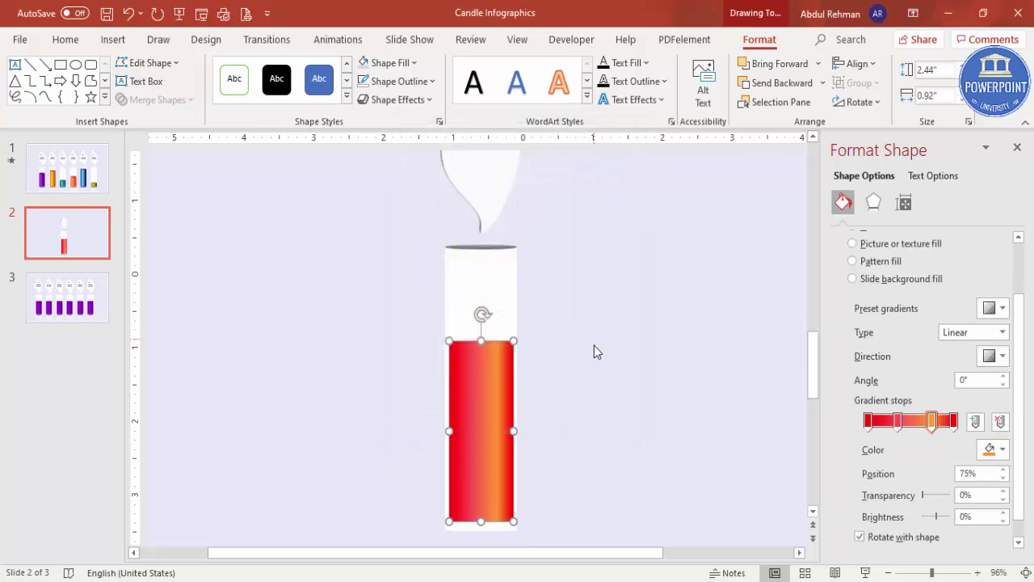
- Reposition the pinkish-red gradient stop to 13% and the orange stop to 38%, and recolor the 13% stop magenta-pink
mouse_move(897, 422)
mouse_down()
mouse_move(888, 422)
mouse_move(918, 422)
mouse_move(882, 428)
mouse_move(911, 423)
mouse_move(901, 428)
mouse_up()
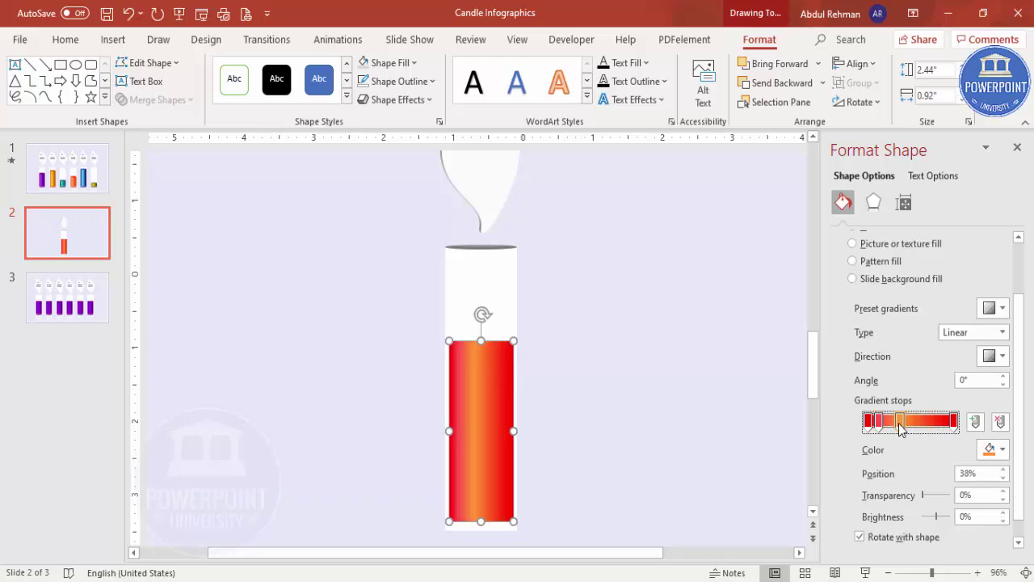
click(880, 424)
click(991, 450)
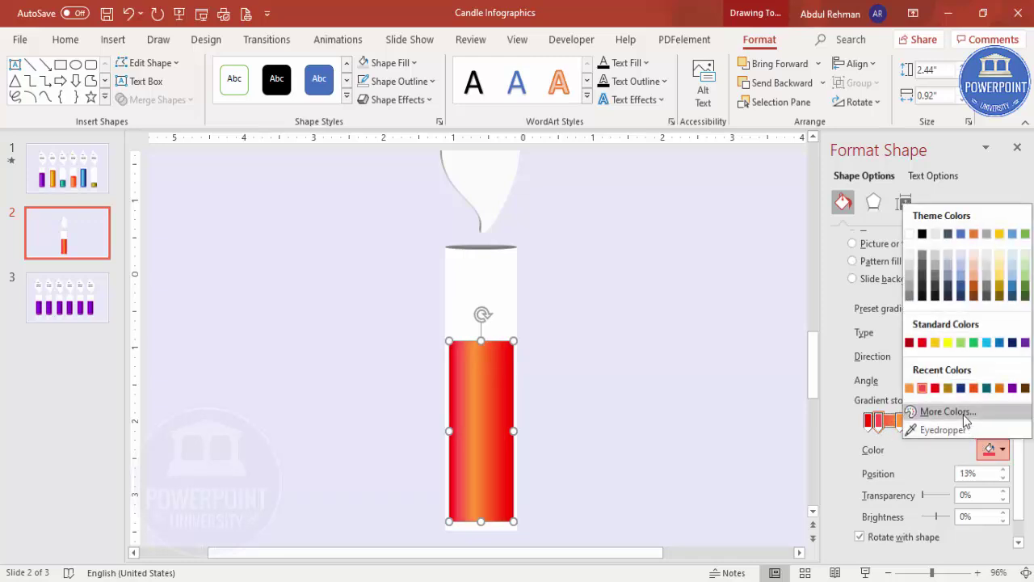
click(963, 414)
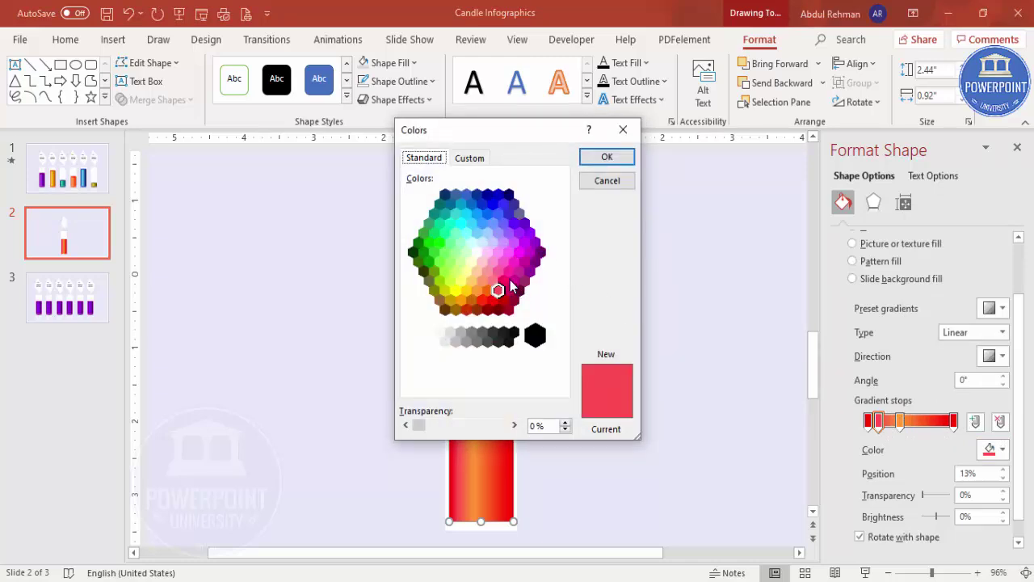
click(510, 281)
click(505, 283)
click(606, 157)
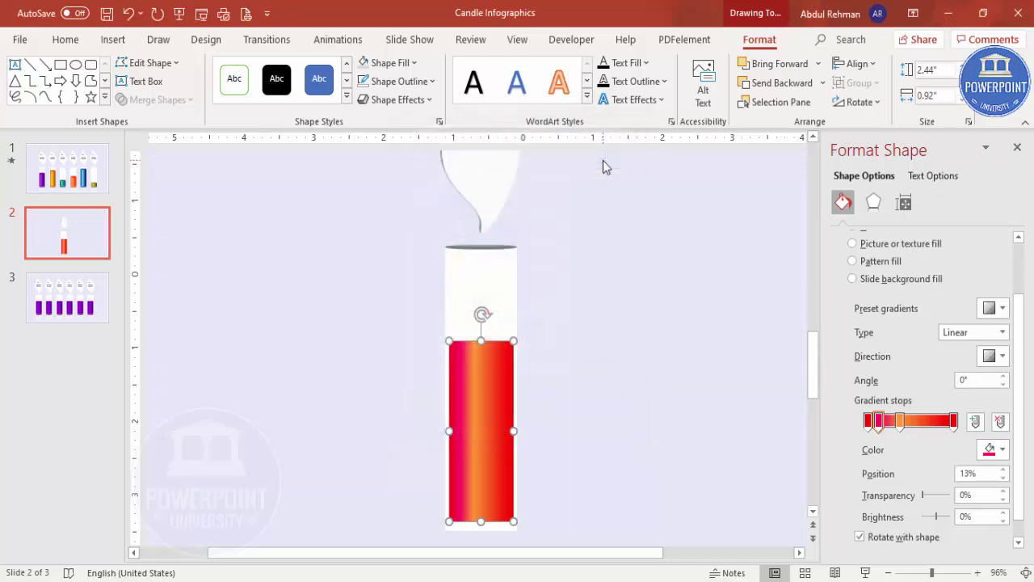
- Recolor the orange gradient stop at 38% with orange-red from the standard palette
click(900, 422)
click(990, 453)
click(946, 409)
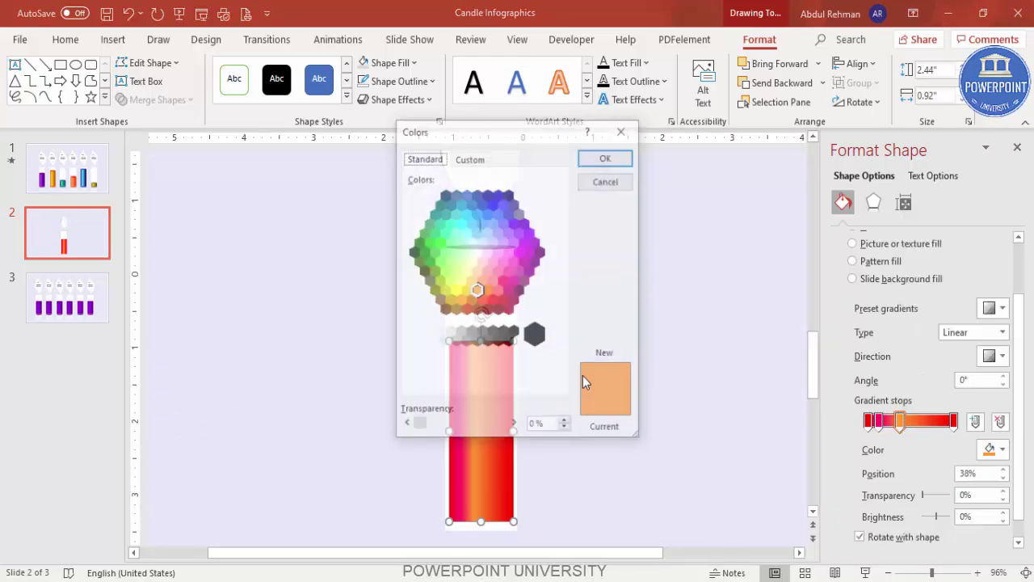
click(491, 299)
click(482, 300)
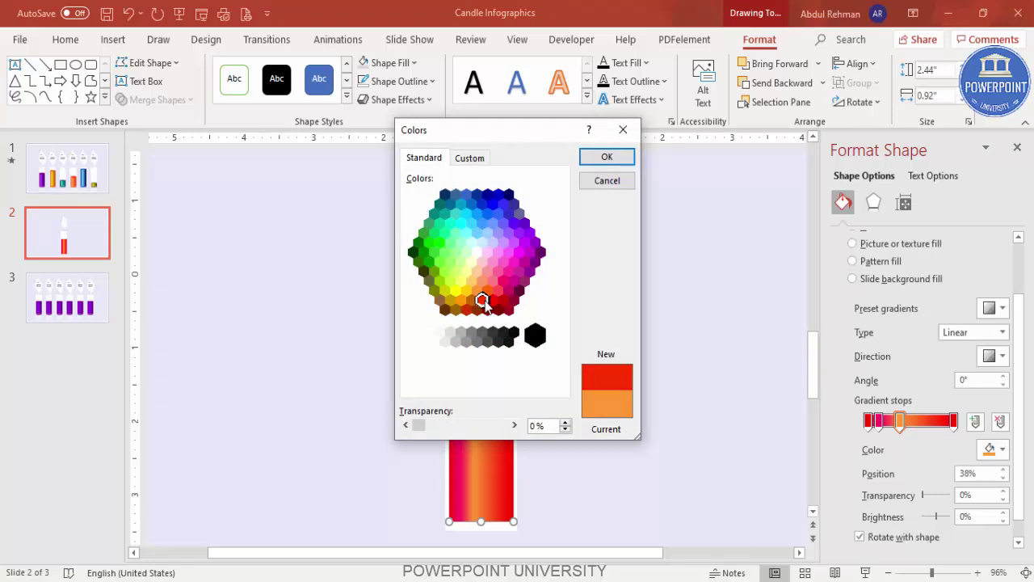
click(601, 158)
- Move the magenta-pink gradient stop to 20% and shift the orange-red stop slightly toward the end stop
drag(900, 421, 886, 421)
click(882, 421)
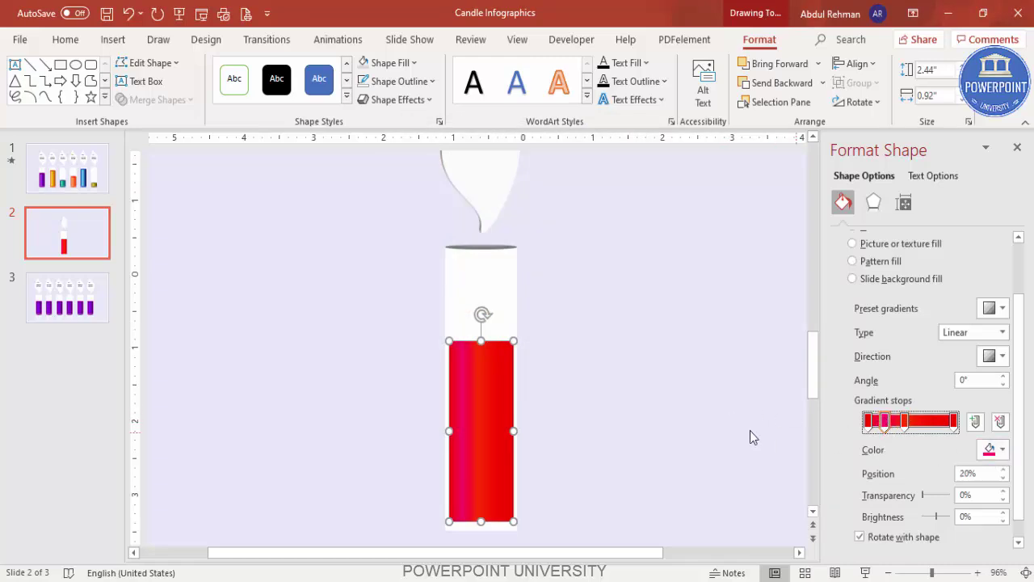
click(627, 423)
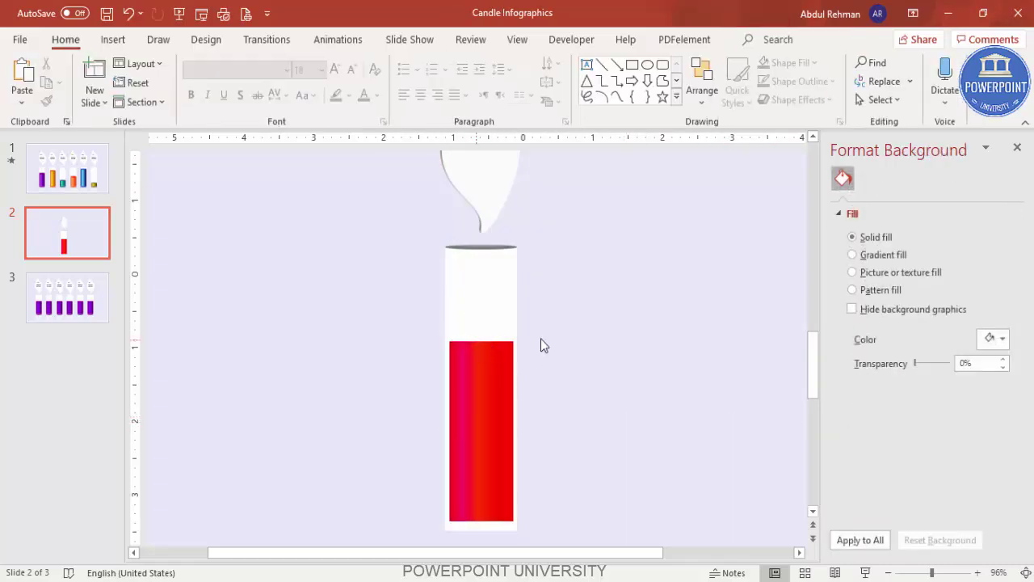
- Draw a flat oval about 0.92" wide and 0.07" high across the top edge of the red level bar
click(113, 40)
click(245, 89)
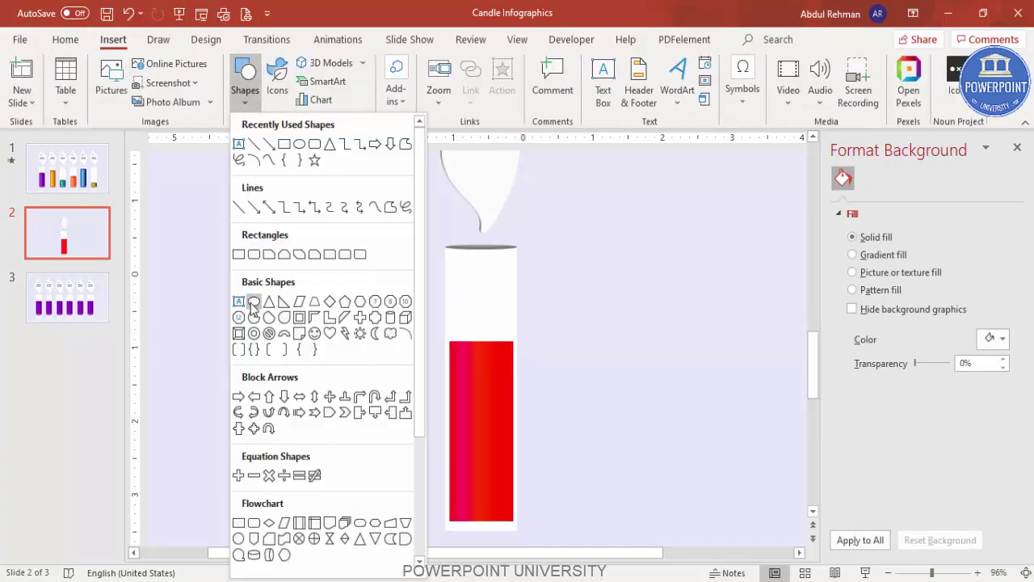
click(253, 255)
drag(493, 343, 448, 349)
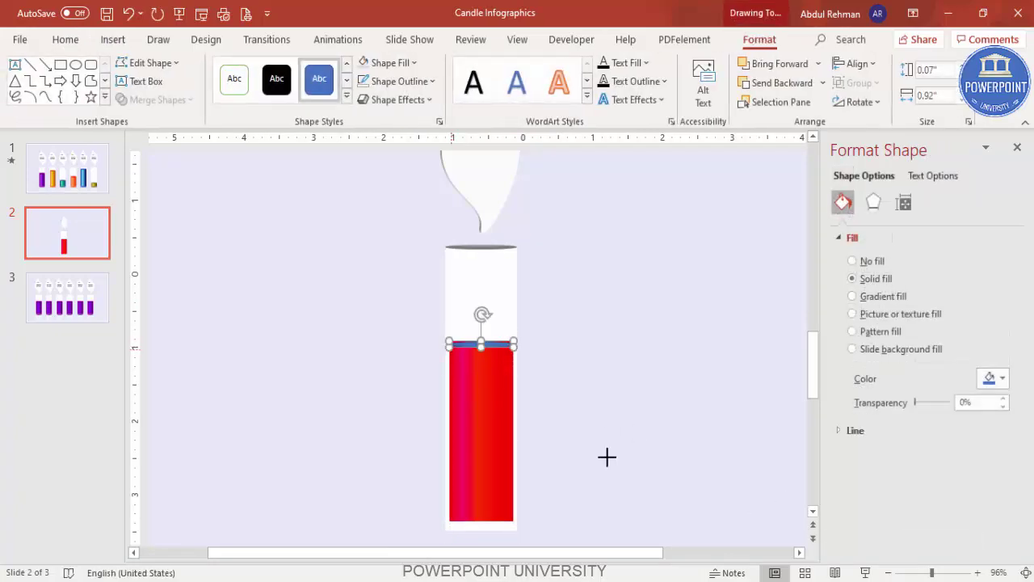